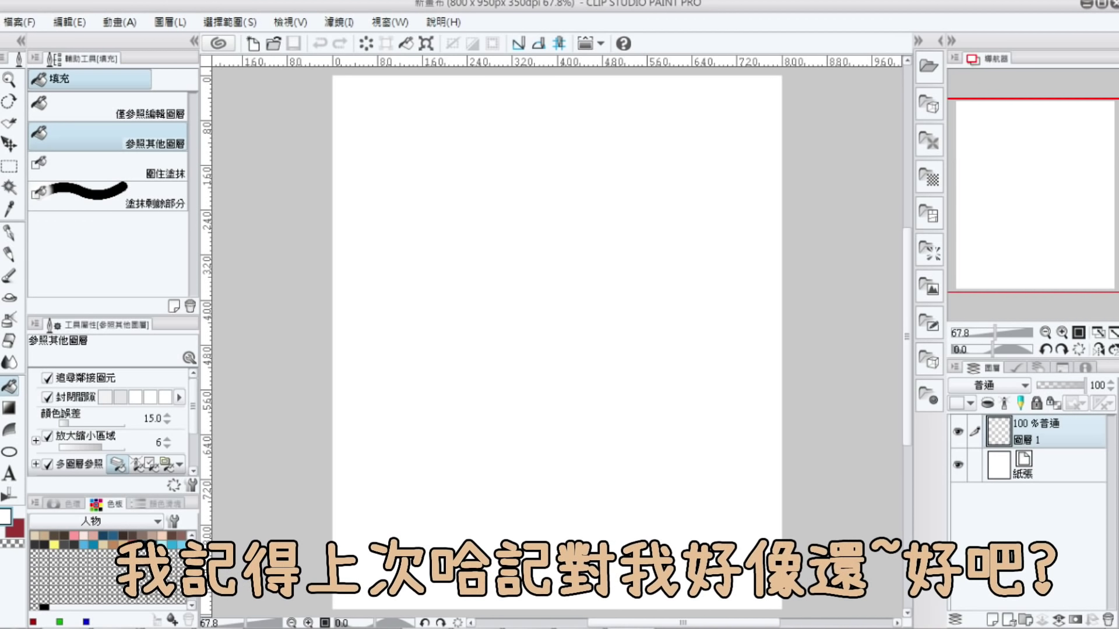
Pick a green from the standard colour set and lower its cyan value to 64%
{"action": "left_click", "coordinate": [133, 535]}
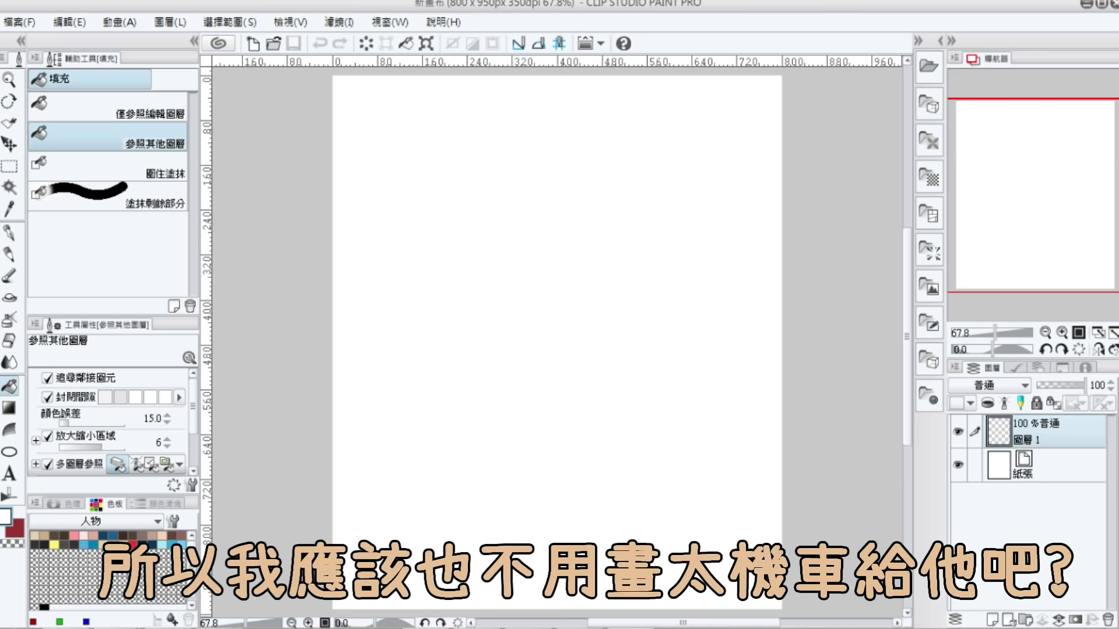
{"action": "left_click", "coordinate": [90, 534]}
{"action": "left_click", "coordinate": [64, 572]}
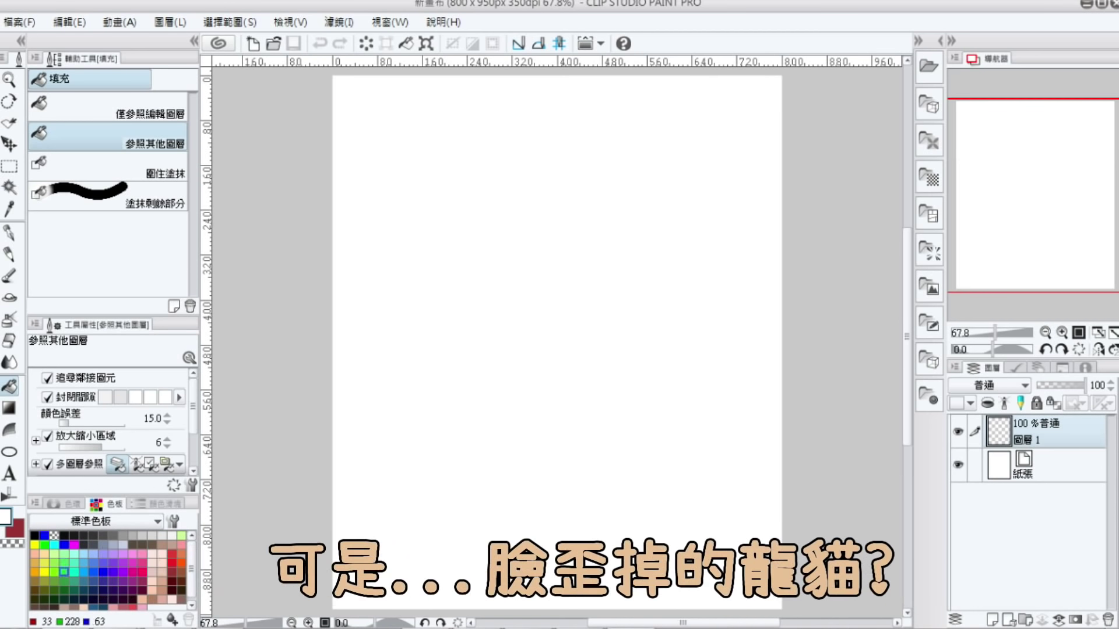
{"action": "left_click", "coordinate": [157, 504]}
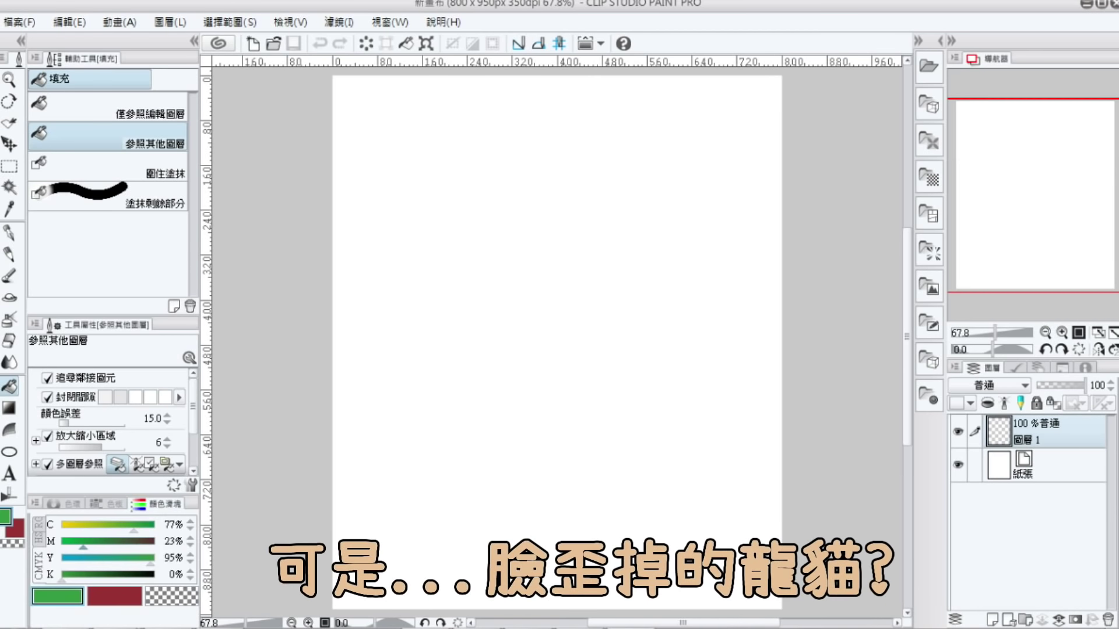
{"action": "left_click_drag", "start_coordinate": [134, 528], "coordinate": [122, 528]}
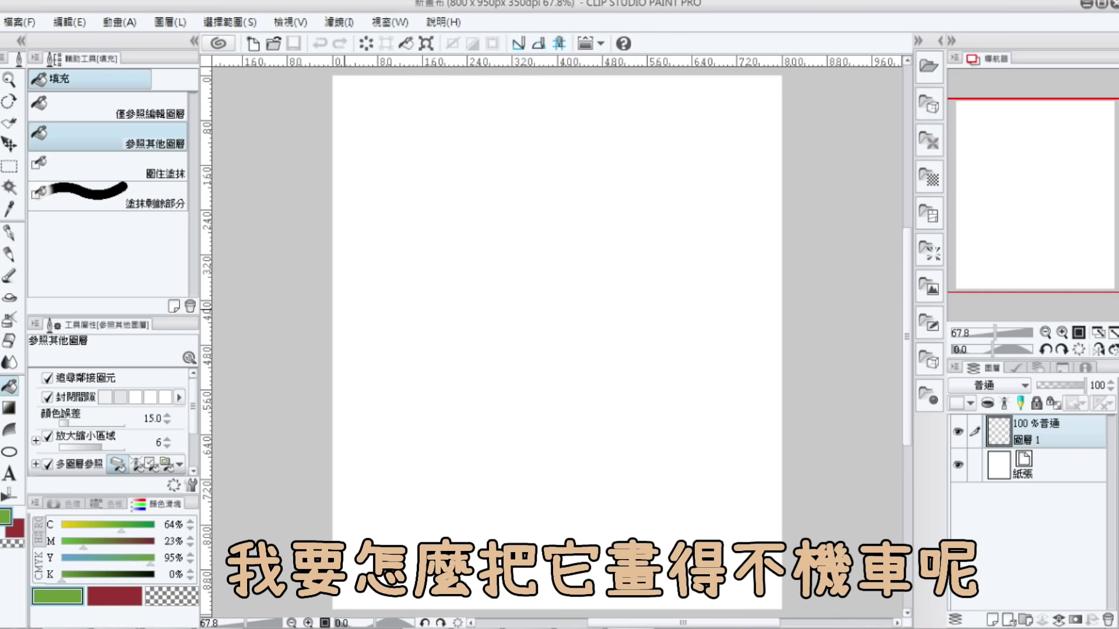
Paint a large solid green pomelo shape in the middle of the canvas with the G-pen and adjust its position
{"action": "key", "text": "p"}
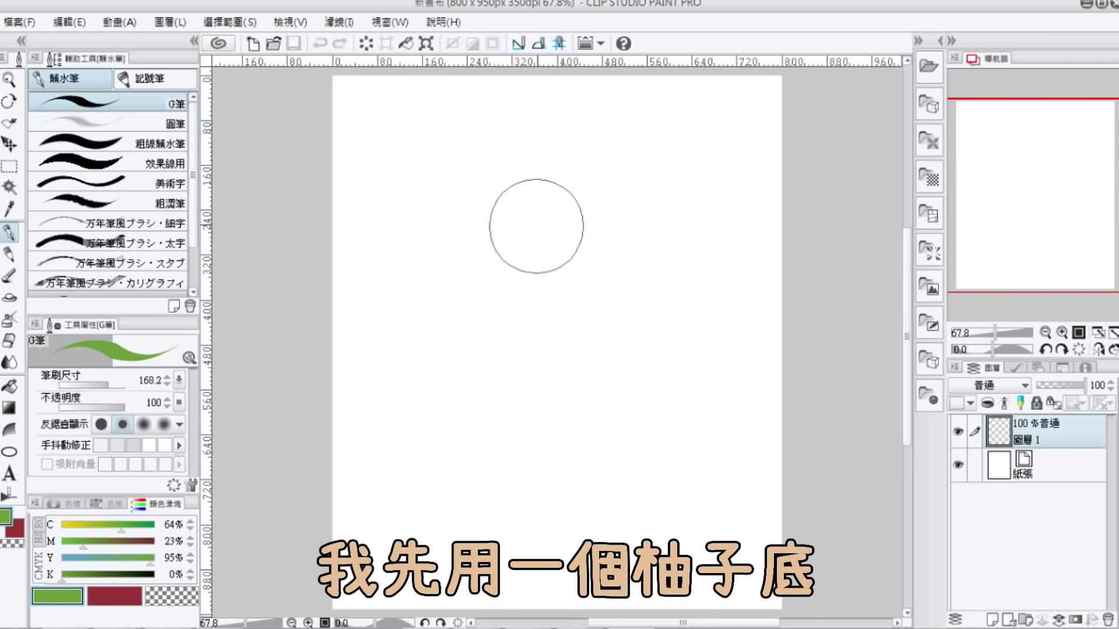
{"action": "mouse_move", "coordinate": [542, 198]}
{"action": "left_mouse_down"}
{"action": "mouse_move", "coordinate": [506, 233]}
{"action": "mouse_move", "coordinate": [436, 394]}
{"action": "mouse_move", "coordinate": [551, 493]}
{"action": "mouse_move", "coordinate": [638, 506]}
{"action": "left_mouse_up"}
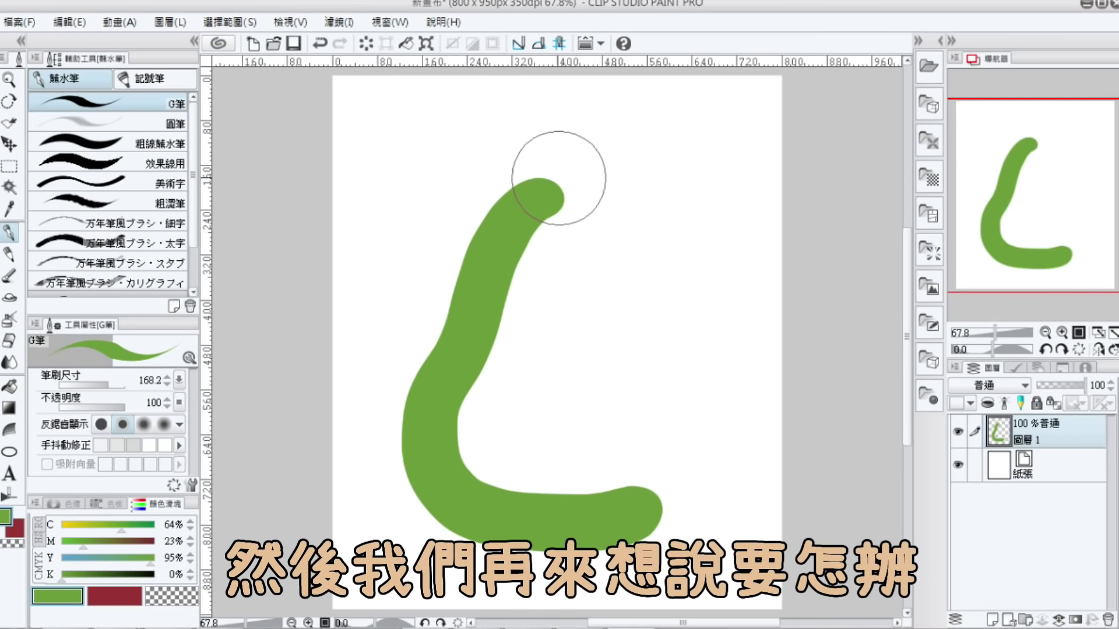
{"action": "mouse_move", "coordinate": [555, 175]}
{"action": "left_mouse_down"}
{"action": "mouse_move", "coordinate": [587, 193]}
{"action": "mouse_move", "coordinate": [689, 357]}
{"action": "mouse_move", "coordinate": [654, 490]}
{"action": "mouse_move", "coordinate": [457, 414]}
{"action": "mouse_move", "coordinate": [558, 213]}
{"action": "left_mouse_up"}
{"action": "left_click", "coordinate": [1075, 385]}
{"action": "left_click", "coordinate": [1084, 386]}
{"action": "key", "text": "k"}
{"action": "left_click_drag", "start_coordinate": [568, 359], "coordinate": [556, 354]}
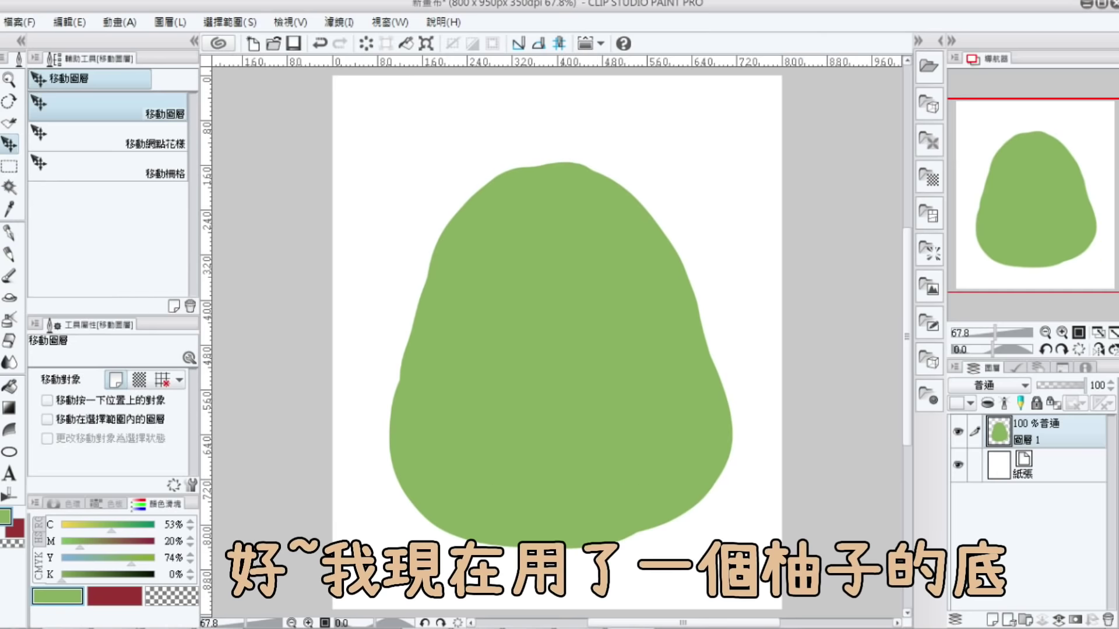
Add a layer above the green shape and set the G-pen to white with a brush size of 33.6
{"action": "key", "text": "ctrl+shift+n"}
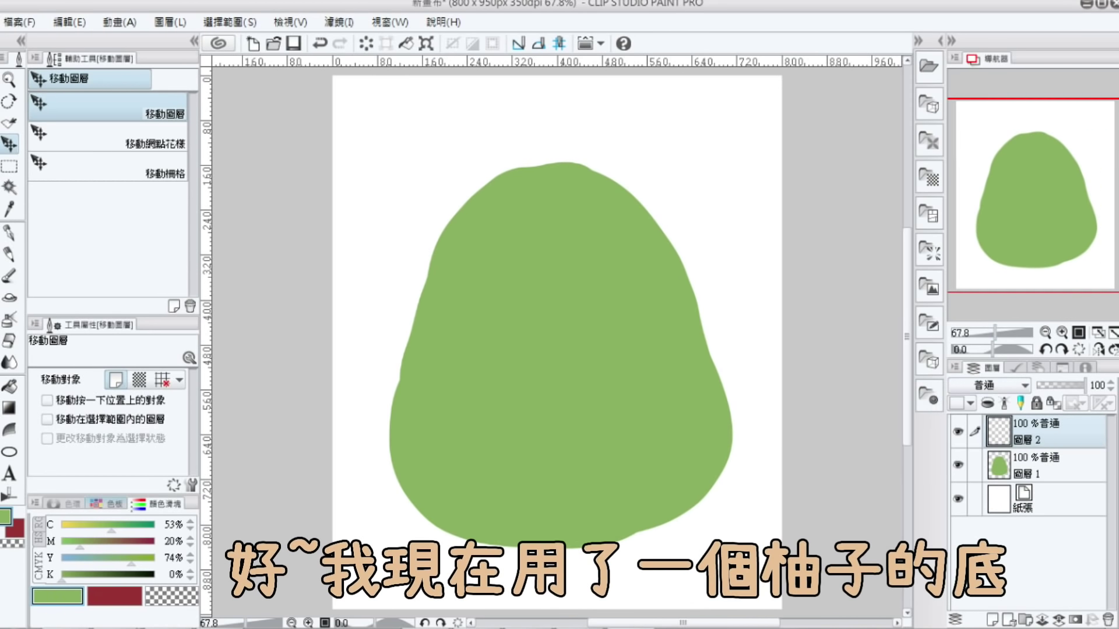
{"action": "left_click", "coordinate": [106, 503]}
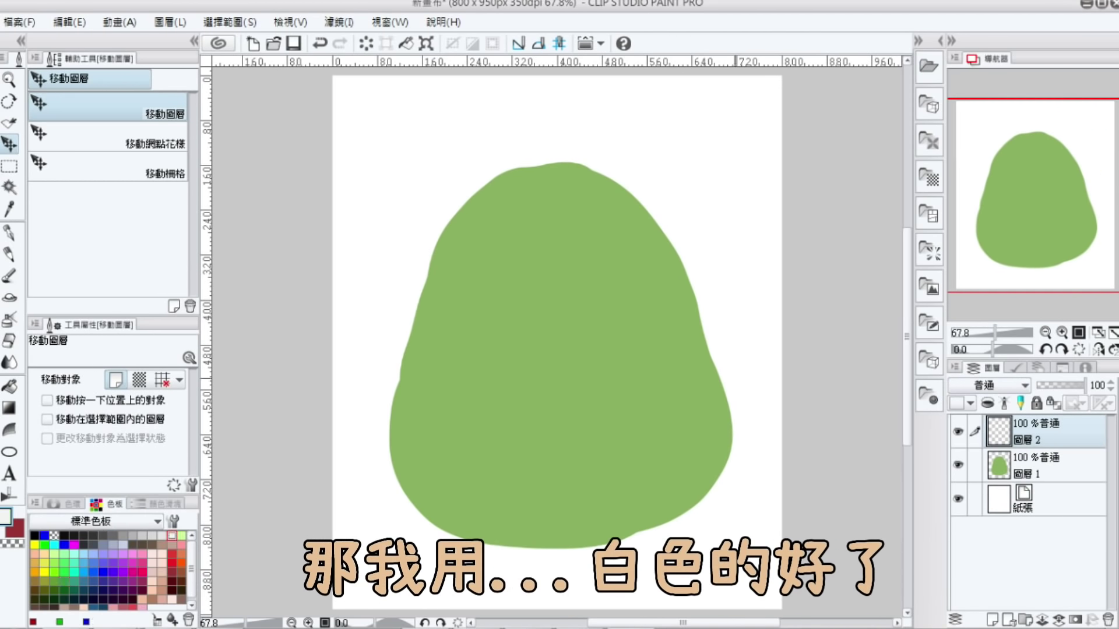
{"action": "left_click", "coordinate": [9, 233]}
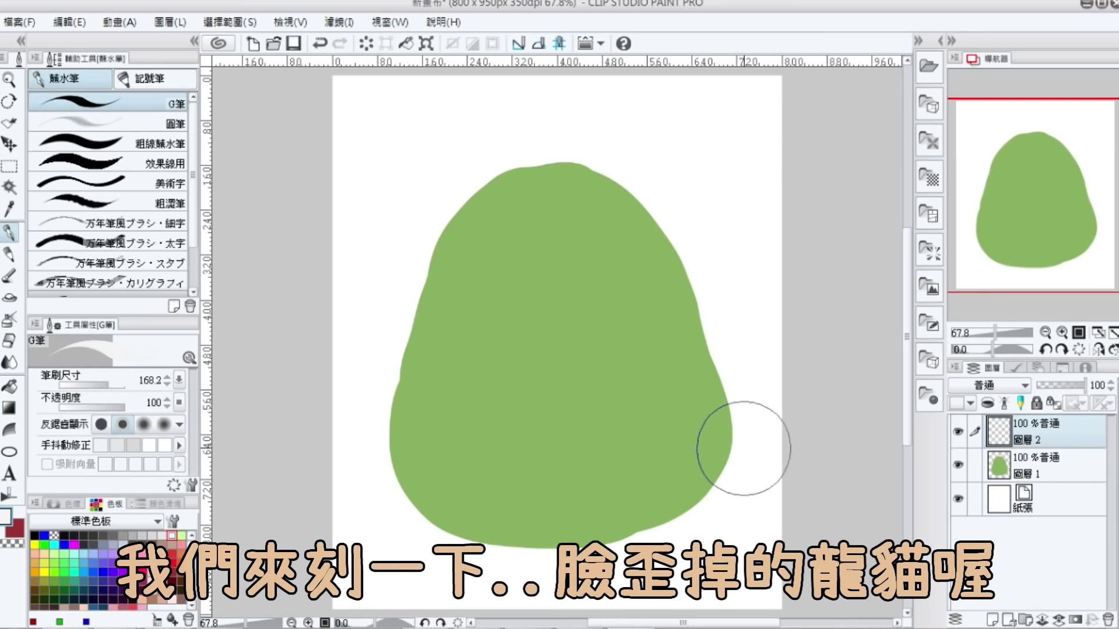
{"action": "mouse_move", "coordinate": [557, 343]}
{"action": "left_mouse_down"}
{"action": "mouse_move", "coordinate": [581, 343]}
{"action": "mouse_move", "coordinate": [568, 343]}
{"action": "left_mouse_up"}
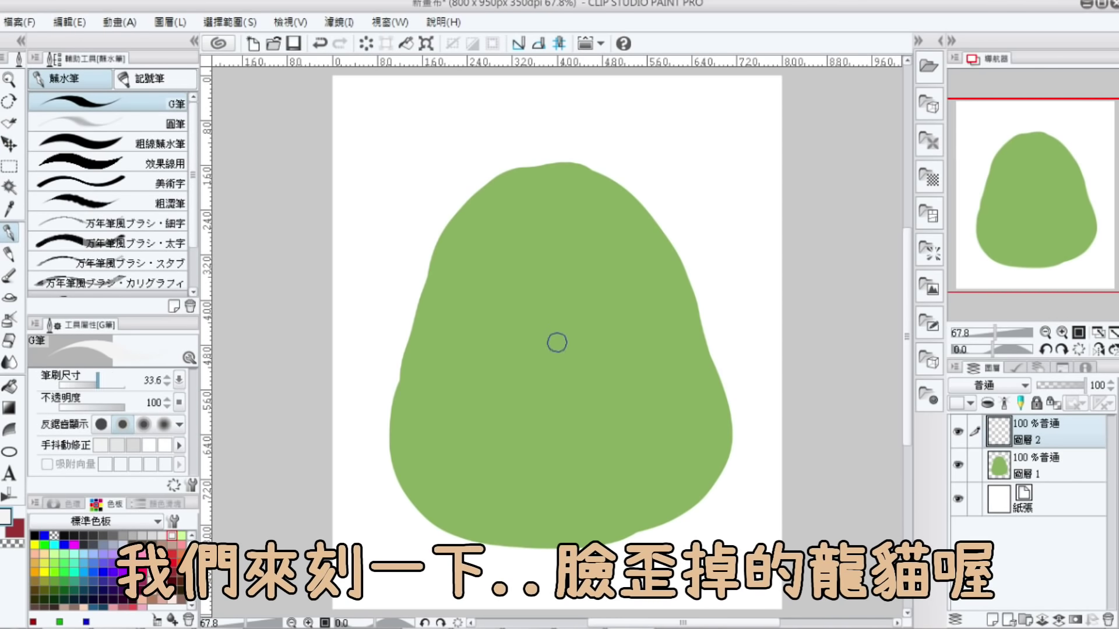
Draw Totoro's two pointed ears, the top of the head and both curved body sides in white on the green shape
{"action": "left_click_drag", "start_coordinate": [620, 385], "coordinate": [705, 395]}
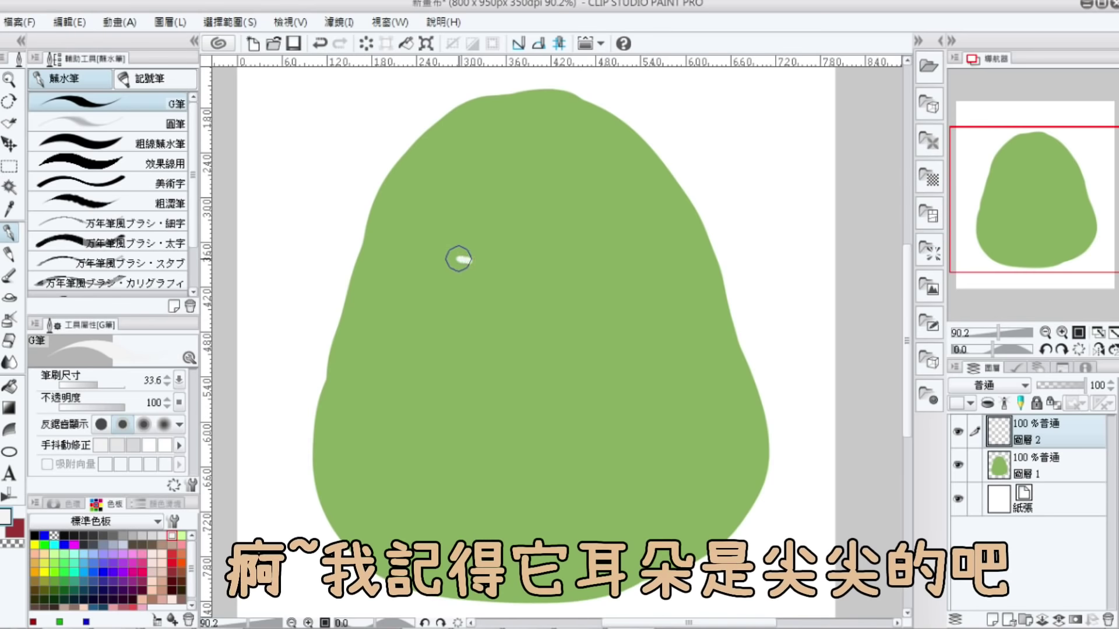
{"action": "mouse_move", "coordinate": [459, 259]}
{"action": "left_mouse_down"}
{"action": "mouse_move", "coordinate": [472, 197]}
{"action": "mouse_move", "coordinate": [494, 230]}
{"action": "mouse_move", "coordinate": [492, 257]}
{"action": "mouse_move", "coordinate": [550, 242]}
{"action": "mouse_move", "coordinate": [584, 257]}
{"action": "mouse_move", "coordinate": [726, 443]}
{"action": "left_mouse_up"}
{"action": "left_click_drag", "start_coordinate": [472, 269], "coordinate": [394, 451]}
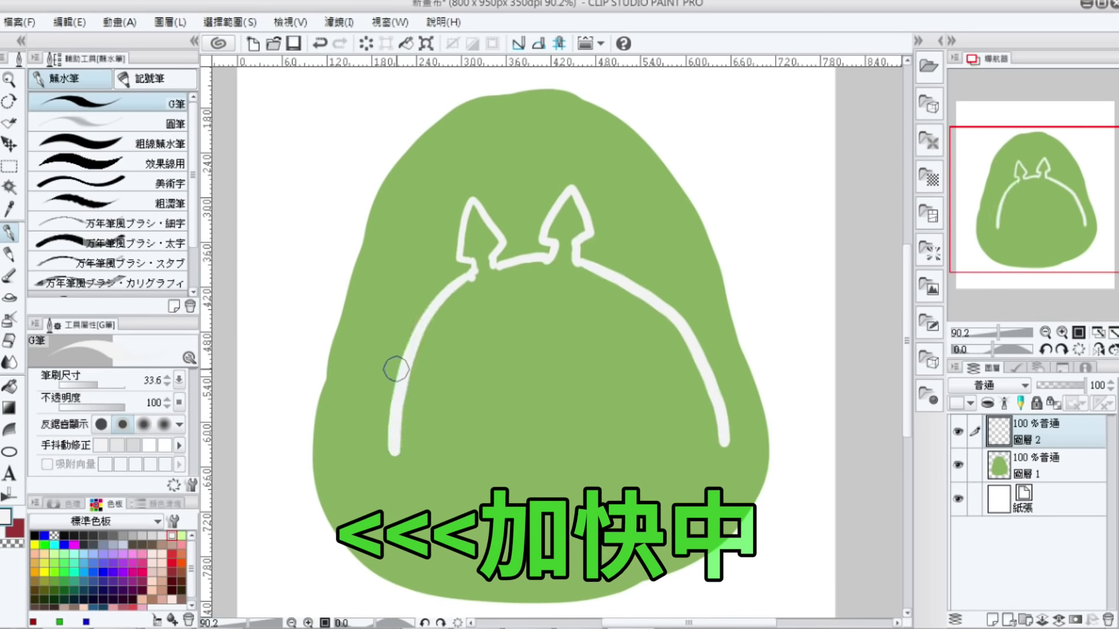
Draw a small curved paw with three short fingers on the outer left side of the body
{"action": "left_click_drag", "start_coordinate": [396, 368], "coordinate": [379, 460]}
{"action": "left_click_drag", "start_coordinate": [370, 353], "coordinate": [379, 367]}
{"action": "left_click_drag", "start_coordinate": [353, 361], "coordinate": [363, 376]}
{"action": "left_click_drag", "start_coordinate": [340, 387], "coordinate": [354, 392]}
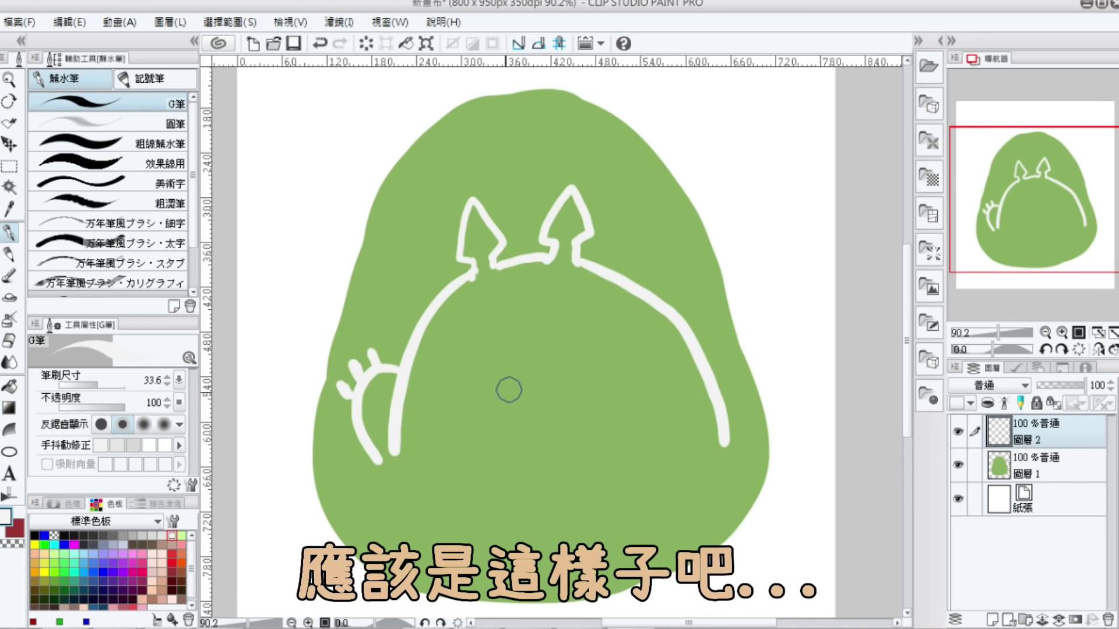
Draw a row of three chevron marks across the belly and extend both body side lines downward
{"action": "mouse_move", "coordinate": [454, 437]}
{"action": "left_mouse_down"}
{"action": "mouse_move", "coordinate": [469, 412]}
{"action": "mouse_move", "coordinate": [492, 433]}
{"action": "mouse_move", "coordinate": [556, 401]}
{"action": "mouse_move", "coordinate": [587, 424]}
{"action": "mouse_move", "coordinate": [633, 398]}
{"action": "mouse_move", "coordinate": [667, 421]}
{"action": "left_mouse_up"}
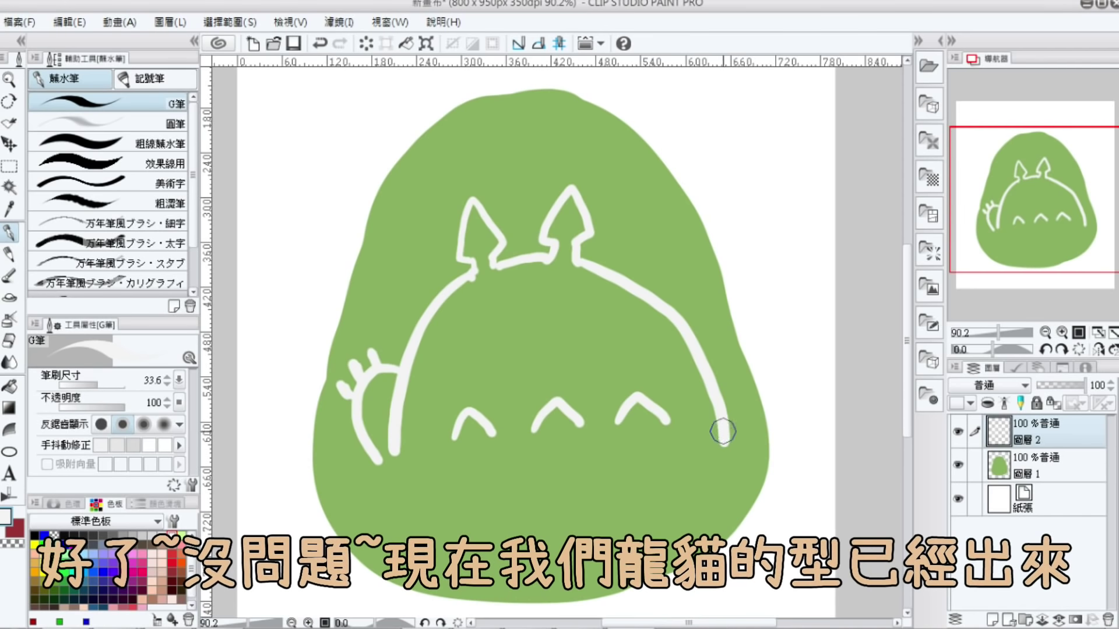
{"action": "left_click_drag", "start_coordinate": [723, 435], "coordinate": [721, 489]}
{"action": "left_click_drag", "start_coordinate": [395, 451], "coordinate": [397, 519]}
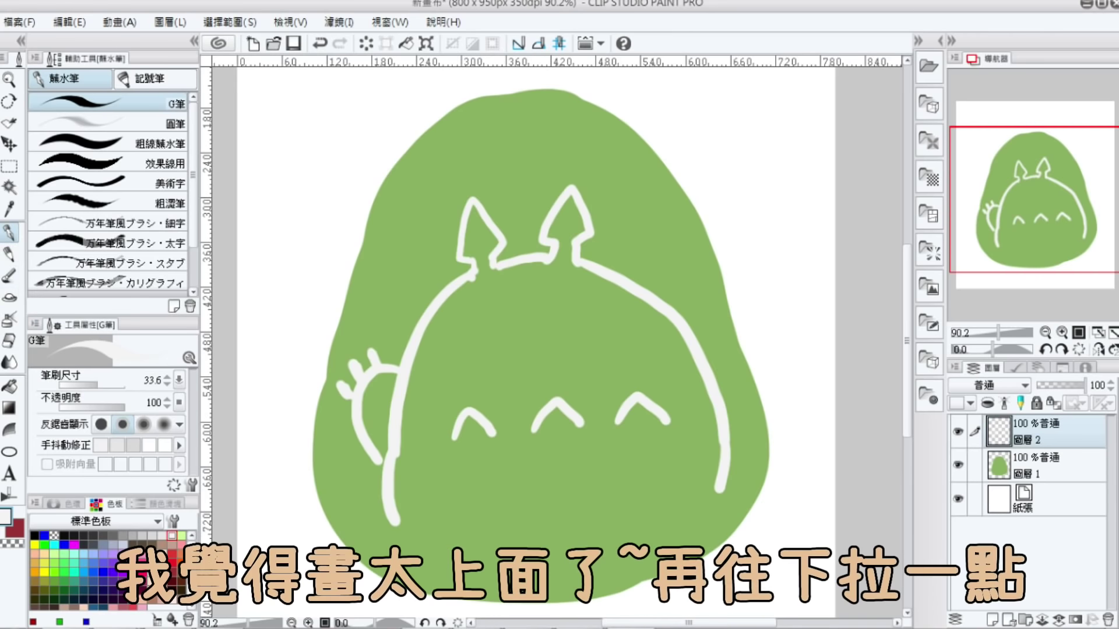
Select the three belly chevrons with a rectangular selection and move them slightly lower, leaving nothing selected
{"action": "key", "text": "m"}
{"action": "left_click_drag", "start_coordinate": [440, 386], "coordinate": [678, 456]}
{"action": "left_click", "coordinate": [520, 474]}
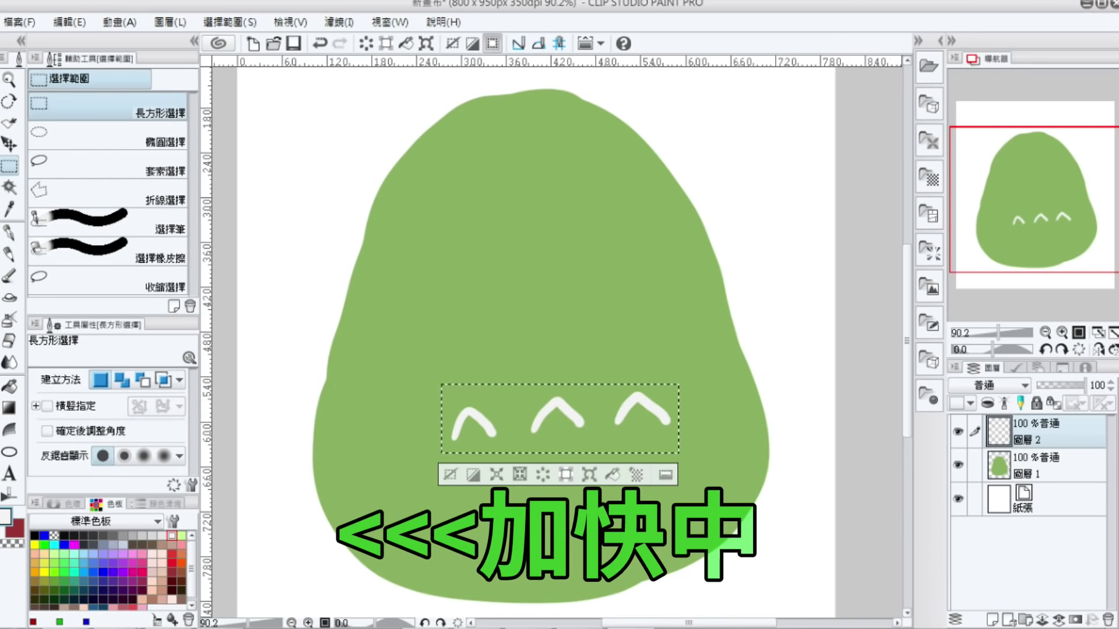
{"action": "key", "text": "ctrl+z"}
{"action": "key", "text": "ctrl+t"}
{"action": "left_click_drag", "start_coordinate": [560, 421], "coordinate": [561, 465]}
{"action": "key", "text": "Return"}
{"action": "key", "text": "ctrl+d"}
Add another layer and draw a small slanted white nose in the left half of the face
{"action": "key", "text": "ctrl+shift+n"}
{"action": "scroll", "coordinate": [577, 389], "scroll_direction": "up", "scroll_amount": 2}
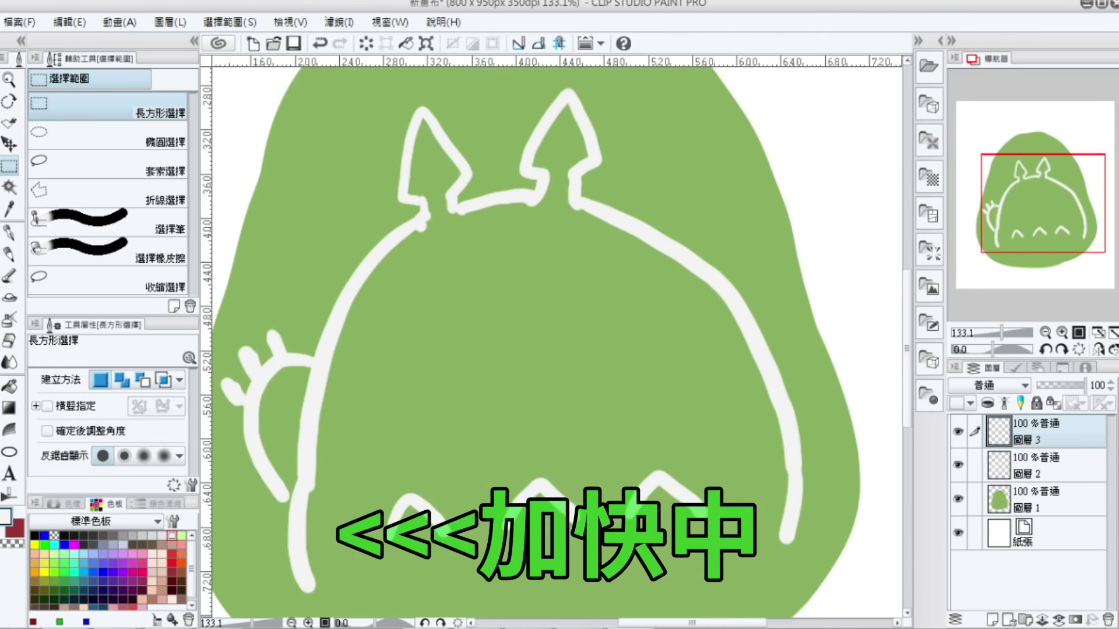
{"action": "key", "text": "p"}
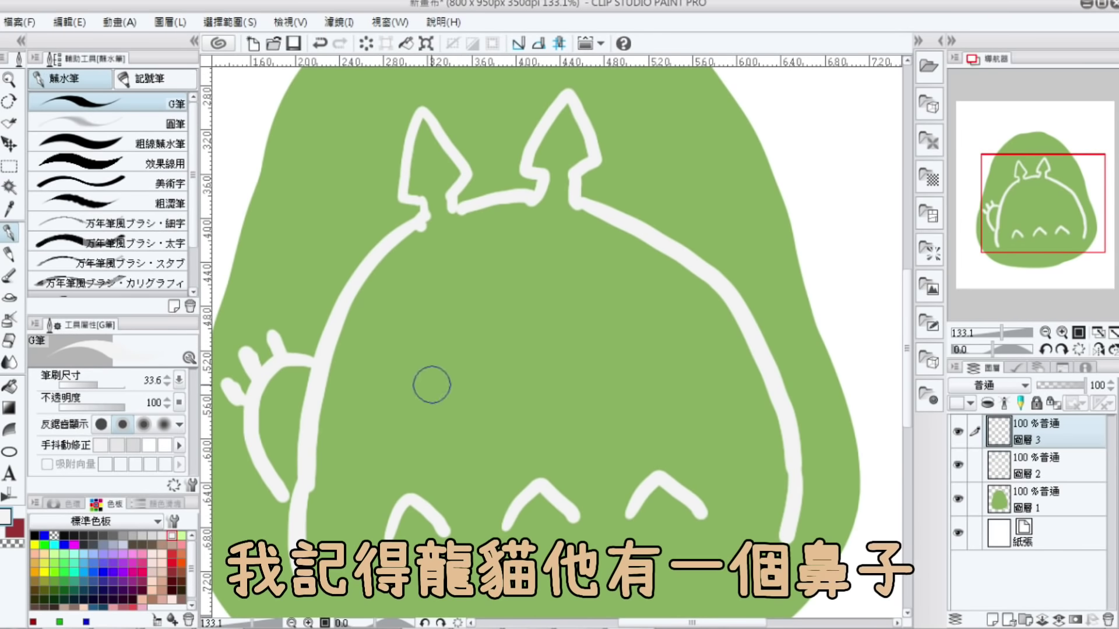
{"action": "mouse_move", "coordinate": [432, 402]}
{"action": "left_mouse_down"}
{"action": "mouse_move", "coordinate": [449, 393]}
{"action": "mouse_move", "coordinate": [456, 402]}
{"action": "left_mouse_up"}
{"action": "key", "text": "ctrl+z"}
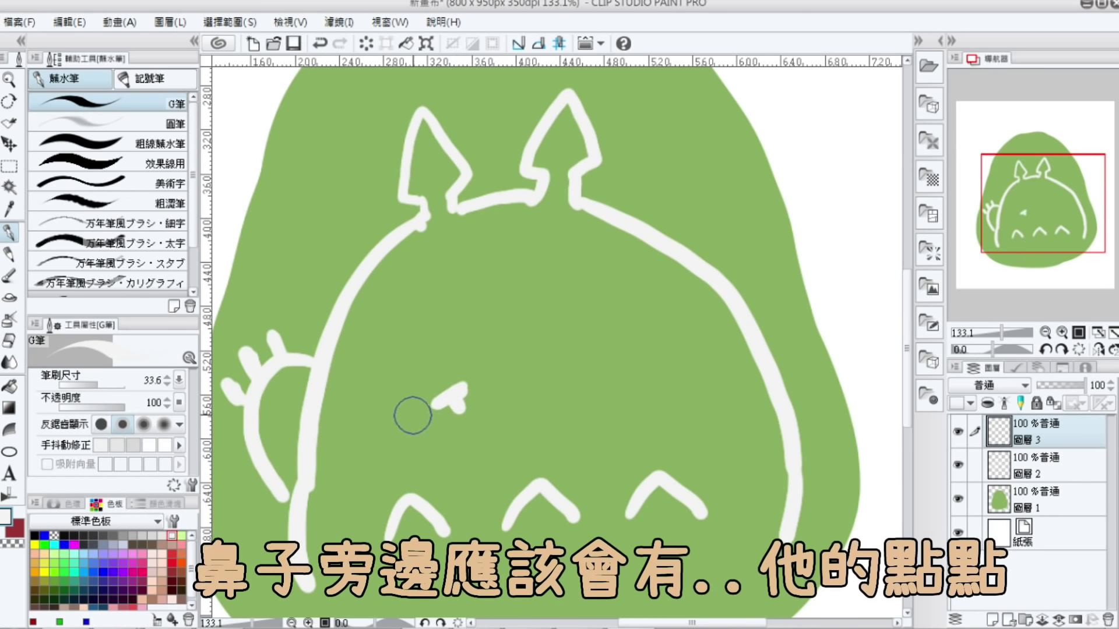
Dot three small whisker marks on each side of the nose
{"action": "left_click", "coordinate": [416, 414]}
{"action": "left_click", "coordinate": [405, 431]}
{"action": "left_click", "coordinate": [423, 427]}
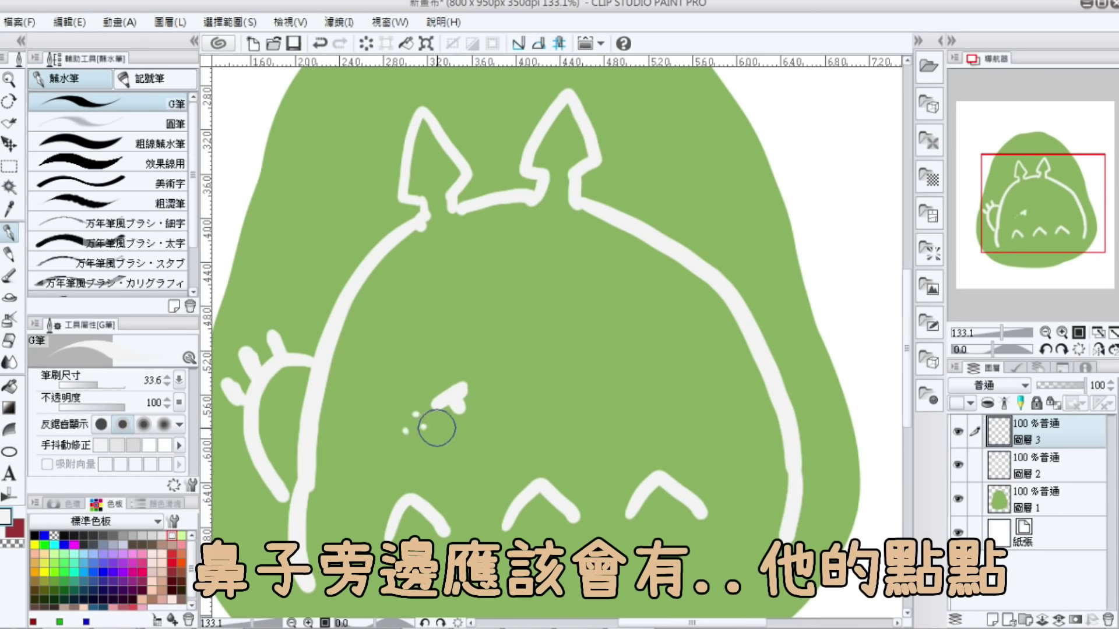
{"action": "left_click", "coordinate": [488, 378]}
{"action": "left_click", "coordinate": [484, 396]}
{"action": "left_click", "coordinate": [498, 392]}
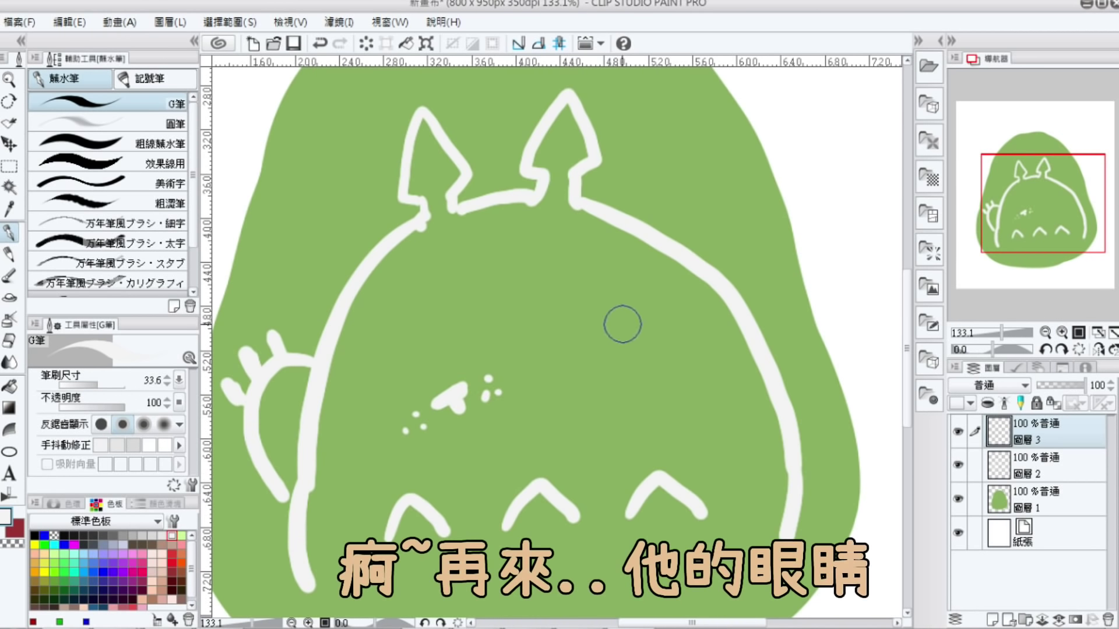
Draw two uneven round eyes with centre pupil dots, a larger lower one on the right and a smaller one below the left ear
{"action": "mouse_move", "coordinate": [632, 267]}
{"action": "left_mouse_down"}
{"action": "mouse_move", "coordinate": [606, 268]}
{"action": "mouse_move", "coordinate": [590, 302]}
{"action": "mouse_move", "coordinate": [627, 332]}
{"action": "mouse_move", "coordinate": [658, 314]}
{"action": "mouse_move", "coordinate": [631, 269]}
{"action": "left_mouse_up"}
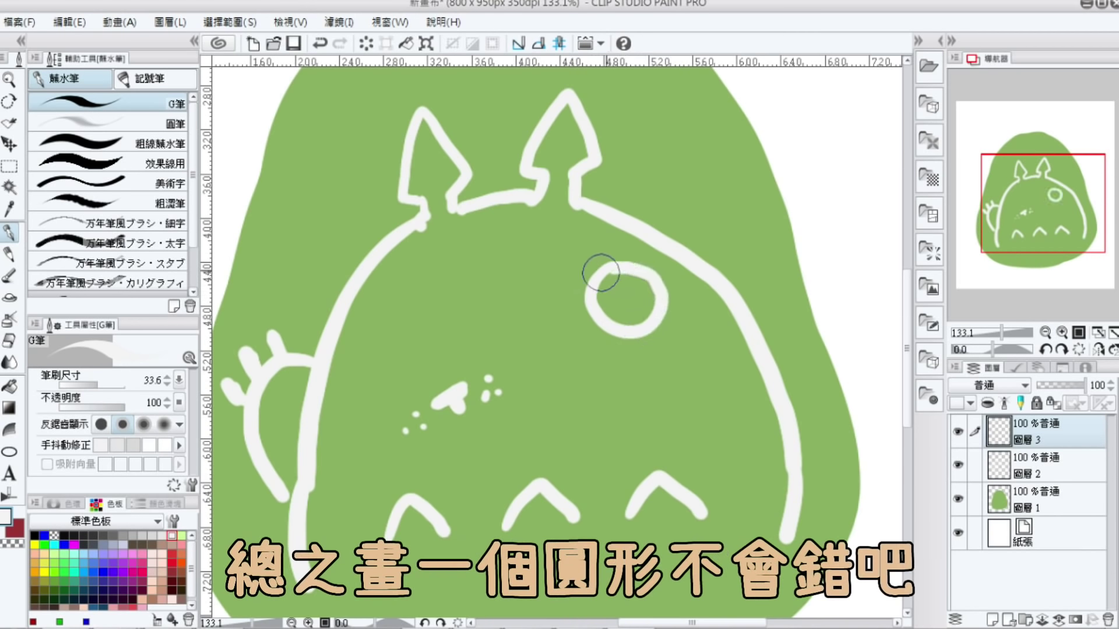
{"action": "left_click", "coordinate": [626, 298]}
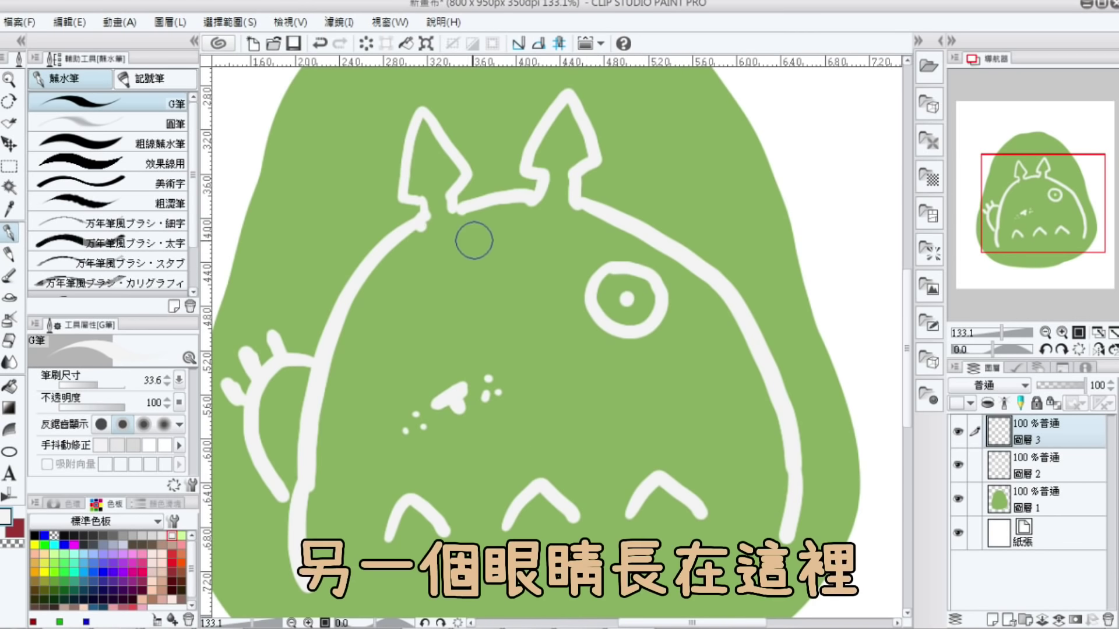
{"action": "mouse_move", "coordinate": [475, 237]}
{"action": "left_mouse_down"}
{"action": "mouse_move", "coordinate": [448, 278]}
{"action": "mouse_move", "coordinate": [493, 275]}
{"action": "mouse_move", "coordinate": [497, 242]}
{"action": "mouse_move", "coordinate": [473, 237]}
{"action": "left_mouse_up"}
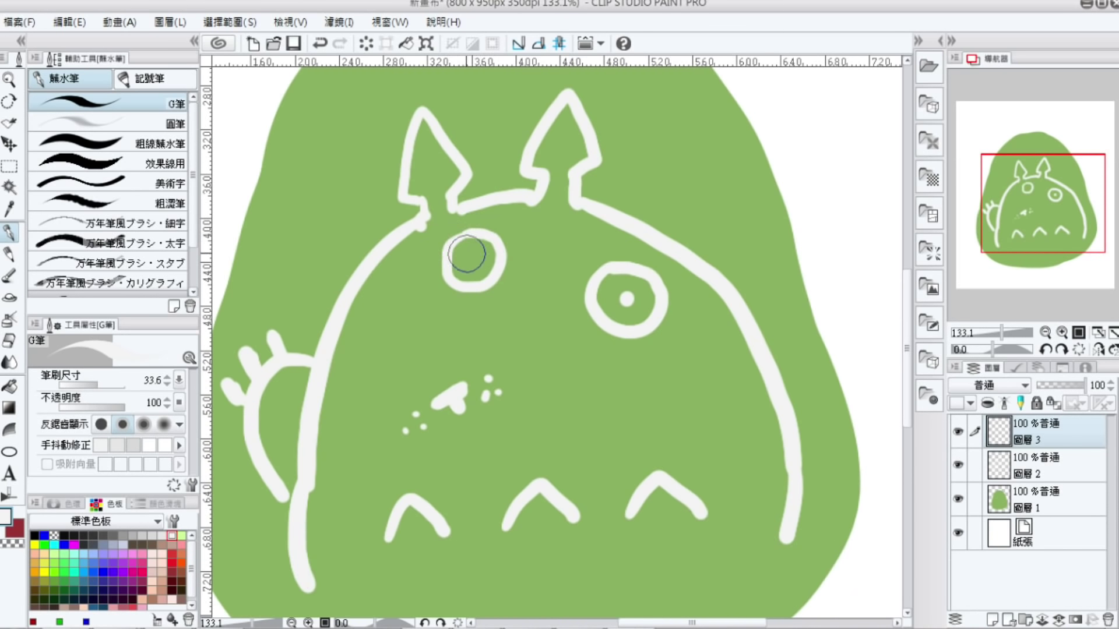
{"action": "left_click", "coordinate": [469, 259]}
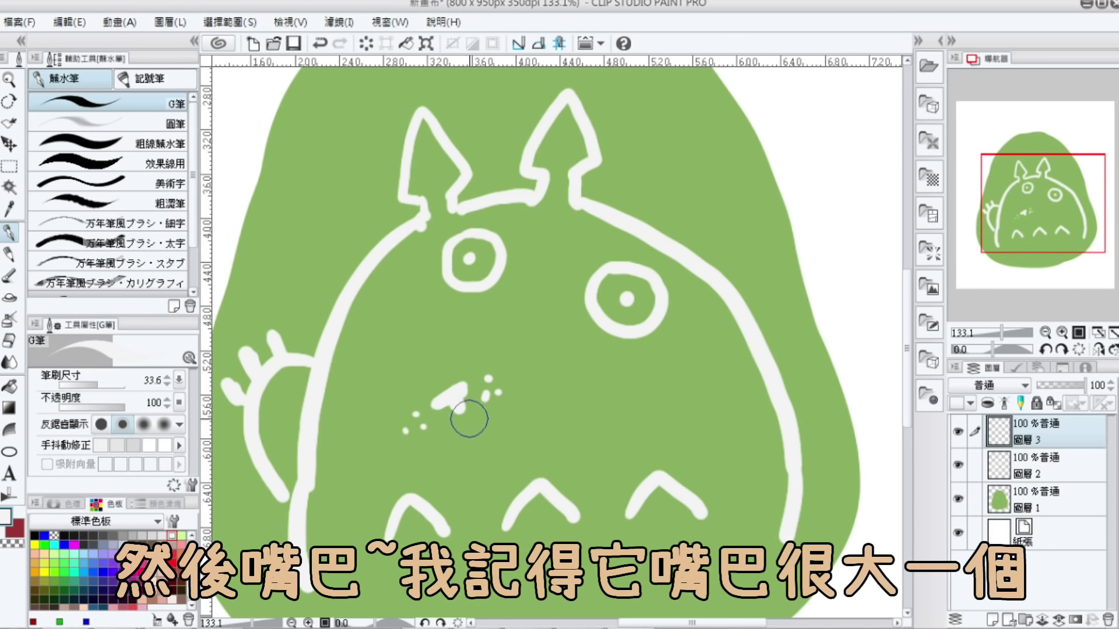
Draw a wide, slanted mouth beneath the nose with a curved right corner and erase the whisker dots left of the nose
{"action": "mouse_move", "coordinate": [456, 409]}
{"action": "left_mouse_down"}
{"action": "mouse_move", "coordinate": [512, 405]}
{"action": "mouse_move", "coordinate": [719, 342]}
{"action": "mouse_move", "coordinate": [696, 425]}
{"action": "left_mouse_up"}
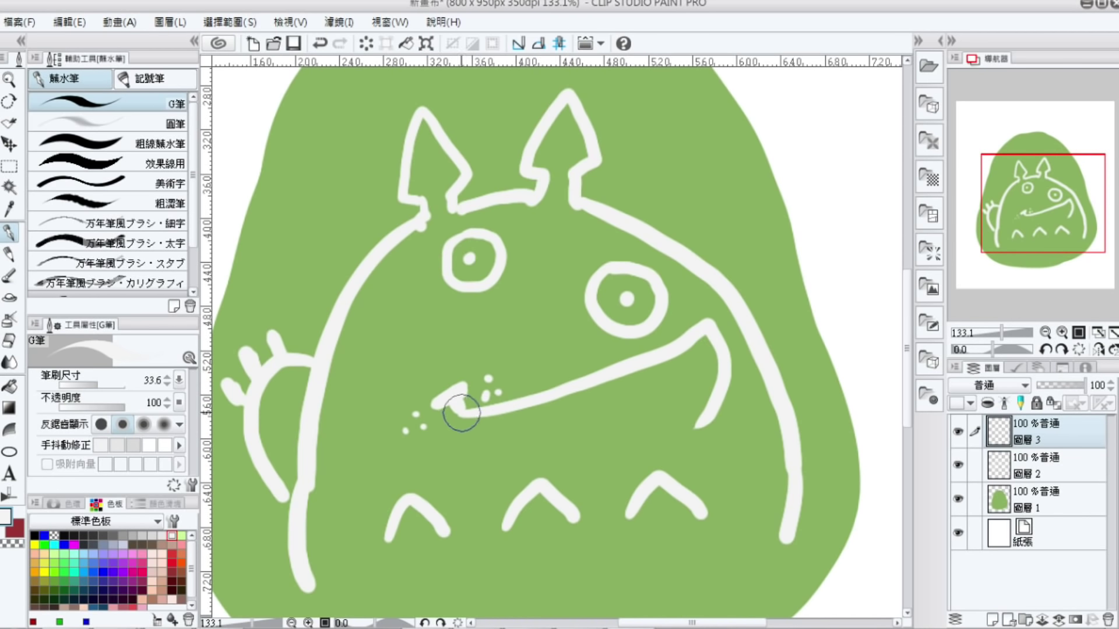
{"action": "left_click_drag", "start_coordinate": [465, 413], "coordinate": [427, 448]}
{"action": "key", "text": "ctrl+z"}
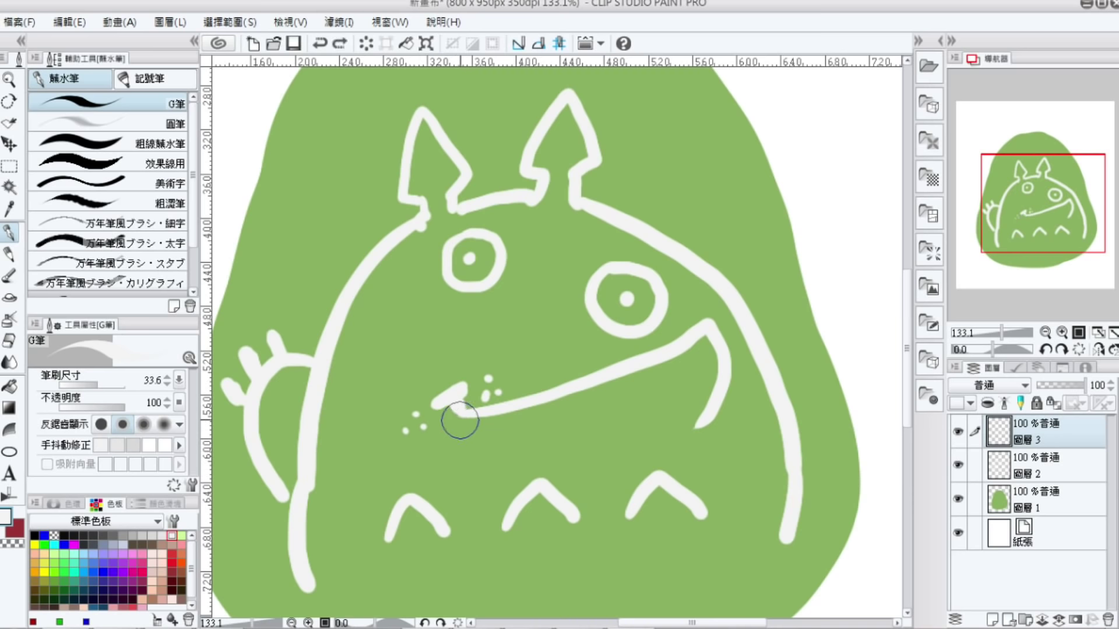
{"action": "left_click_drag", "start_coordinate": [463, 405], "coordinate": [381, 446]}
{"action": "key", "text": "e"}
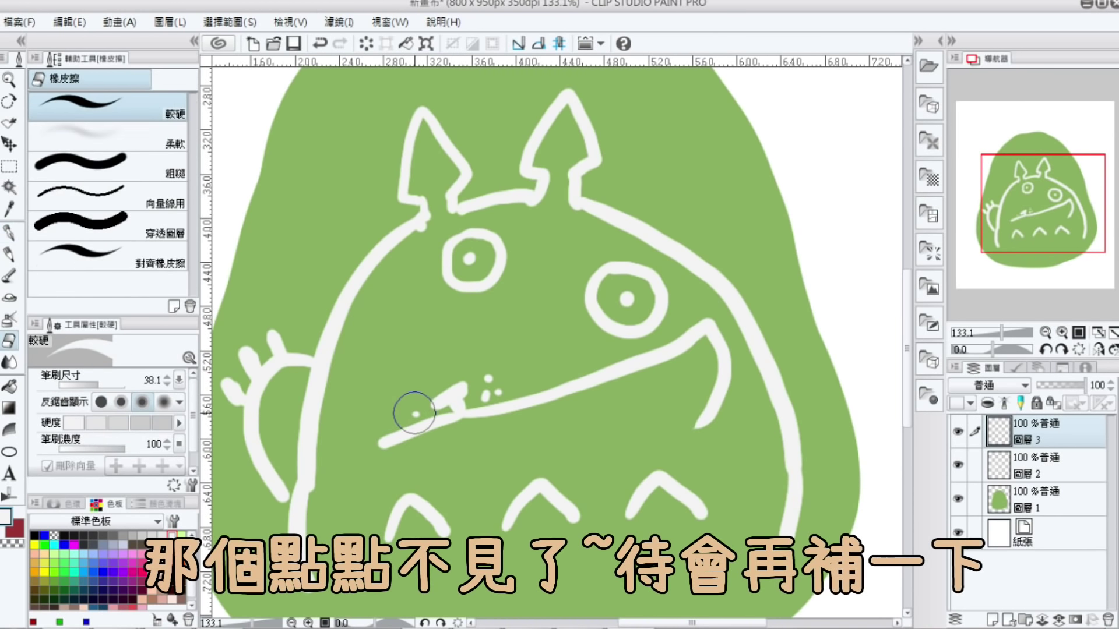
{"action": "key", "text": "p"}
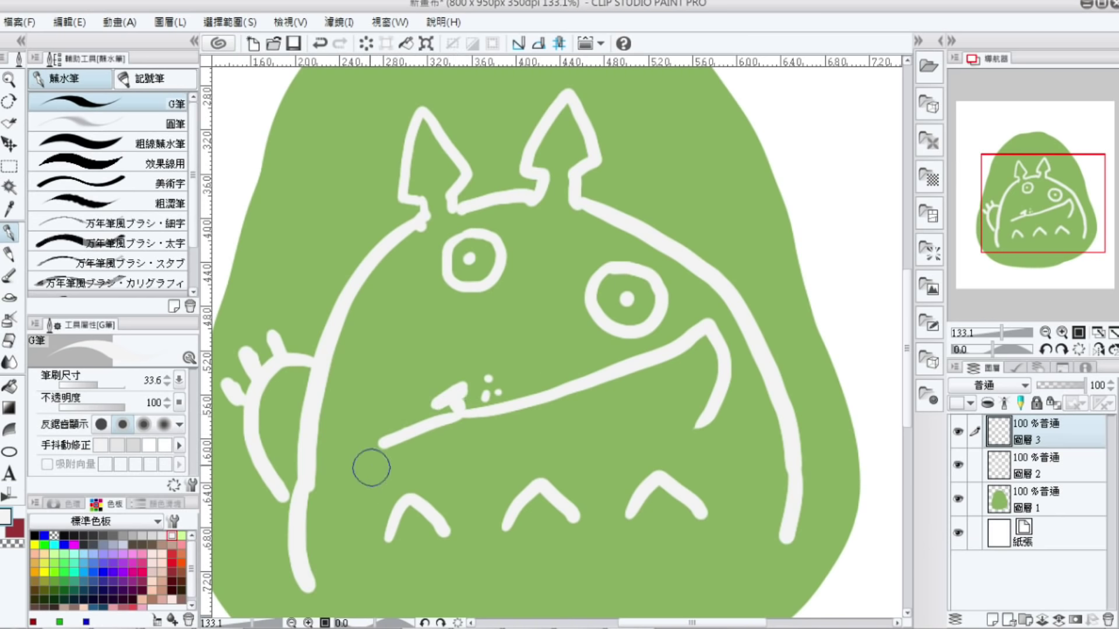
Draw a large tongue hanging below the mouth over the belly chevrons, redoing its left edge as a narrower curve
{"action": "key", "text": "r"}
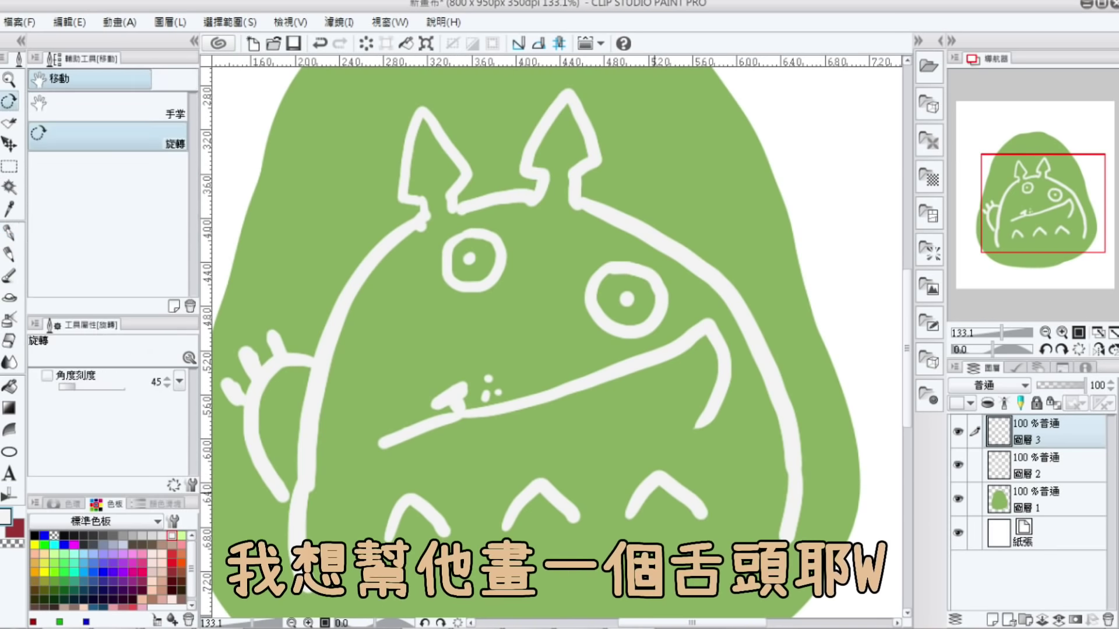
{"action": "key", "text": "p"}
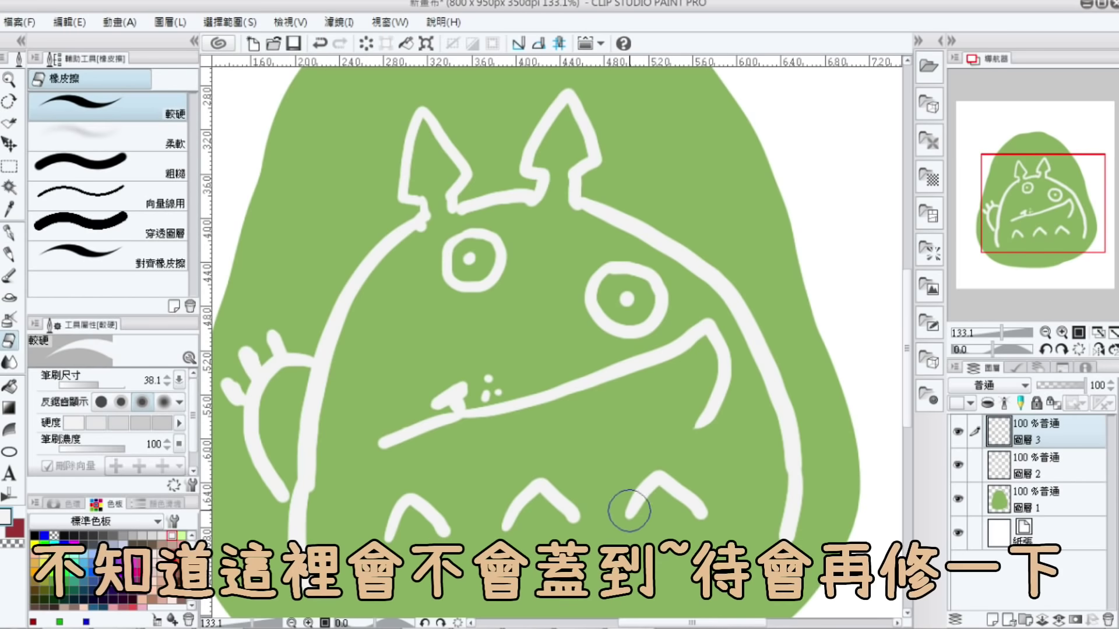
{"action": "mouse_move", "coordinate": [629, 412]}
{"action": "left_mouse_down"}
{"action": "mouse_move", "coordinate": [683, 447]}
{"action": "mouse_move", "coordinate": [698, 522]}
{"action": "mouse_move", "coordinate": [671, 572]}
{"action": "mouse_move", "coordinate": [627, 586]}
{"action": "mouse_move", "coordinate": [600, 525]}
{"action": "left_mouse_up"}
{"action": "mouse_move", "coordinate": [637, 400]}
{"action": "left_mouse_down"}
{"action": "mouse_move", "coordinate": [599, 412]}
{"action": "mouse_move", "coordinate": [579, 441]}
{"action": "mouse_move", "coordinate": [556, 434]}
{"action": "mouse_move", "coordinate": [533, 519]}
{"action": "mouse_move", "coordinate": [581, 597]}
{"action": "left_mouse_up"}
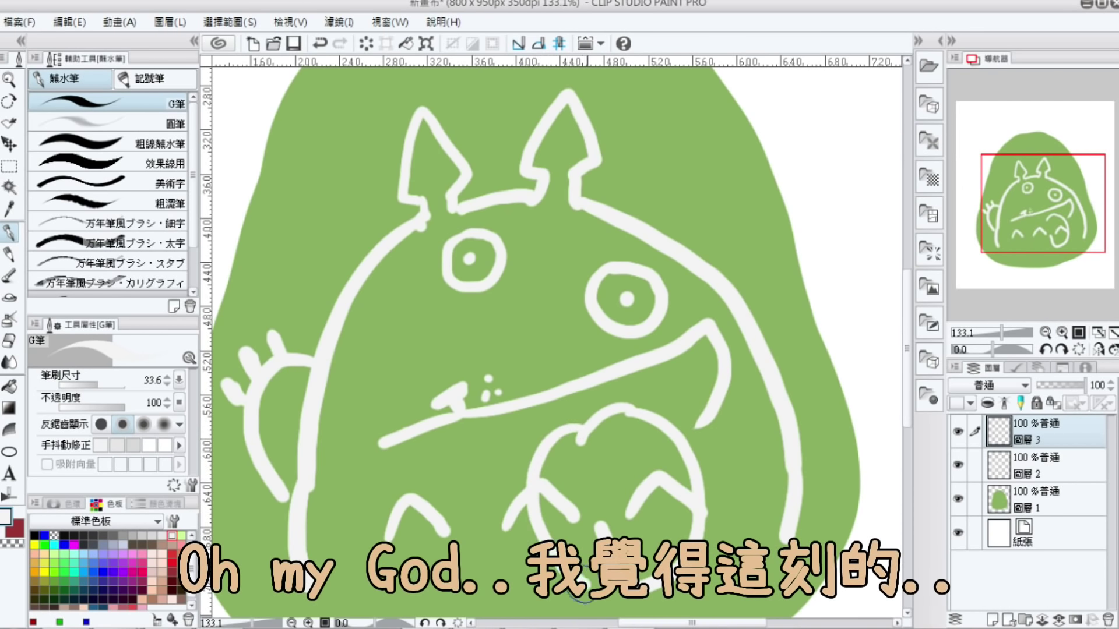
{"action": "key", "text": "ctrl+z"}
{"action": "key", "text": "ctrl+z"}
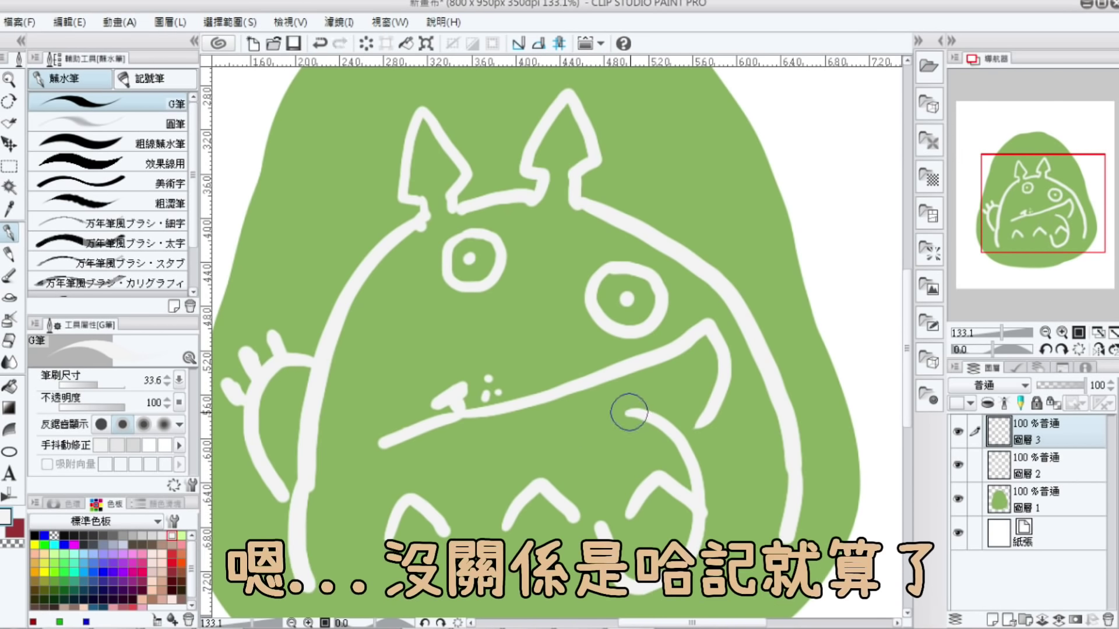
{"action": "mouse_move", "coordinate": [629, 407]}
{"action": "left_mouse_down"}
{"action": "mouse_move", "coordinate": [599, 440]}
{"action": "mouse_move", "coordinate": [605, 430]}
{"action": "mouse_move", "coordinate": [578, 431]}
{"action": "mouse_move", "coordinate": [565, 465]}
{"action": "mouse_move", "coordinate": [610, 565]}
{"action": "left_mouse_up"}
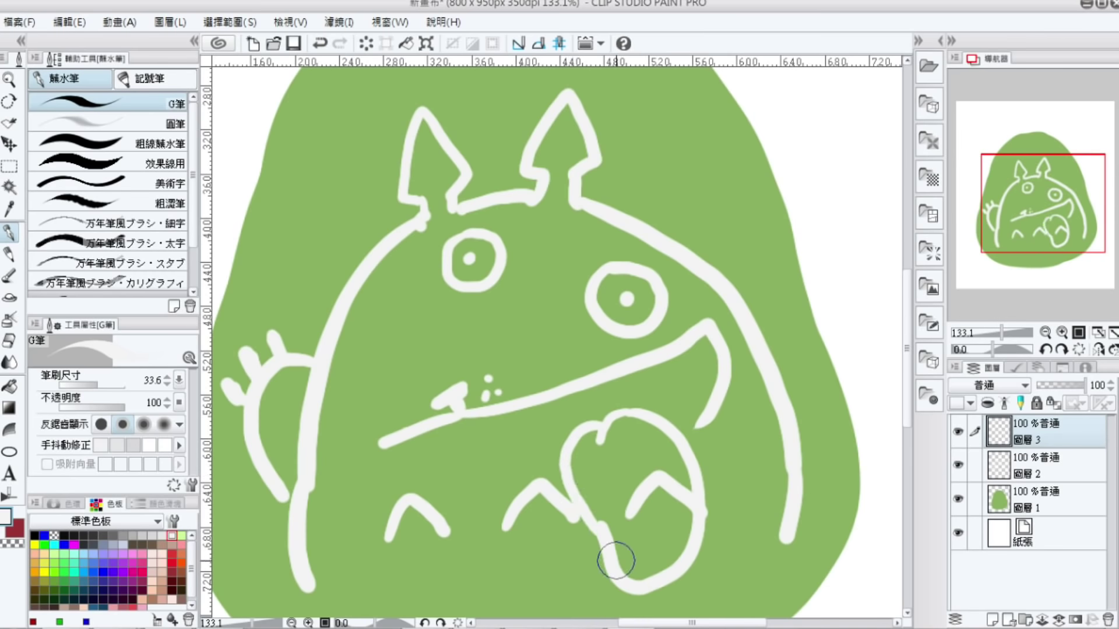
Add a short curved crease down the middle of the tongue and close the mouth with a lower lip line on both sides of it
{"action": "key", "text": "e"}
{"action": "left_click", "coordinate": [600, 445]}
{"action": "key", "text": "p"}
{"action": "left_click_drag", "start_coordinate": [601, 425], "coordinate": [639, 471]}
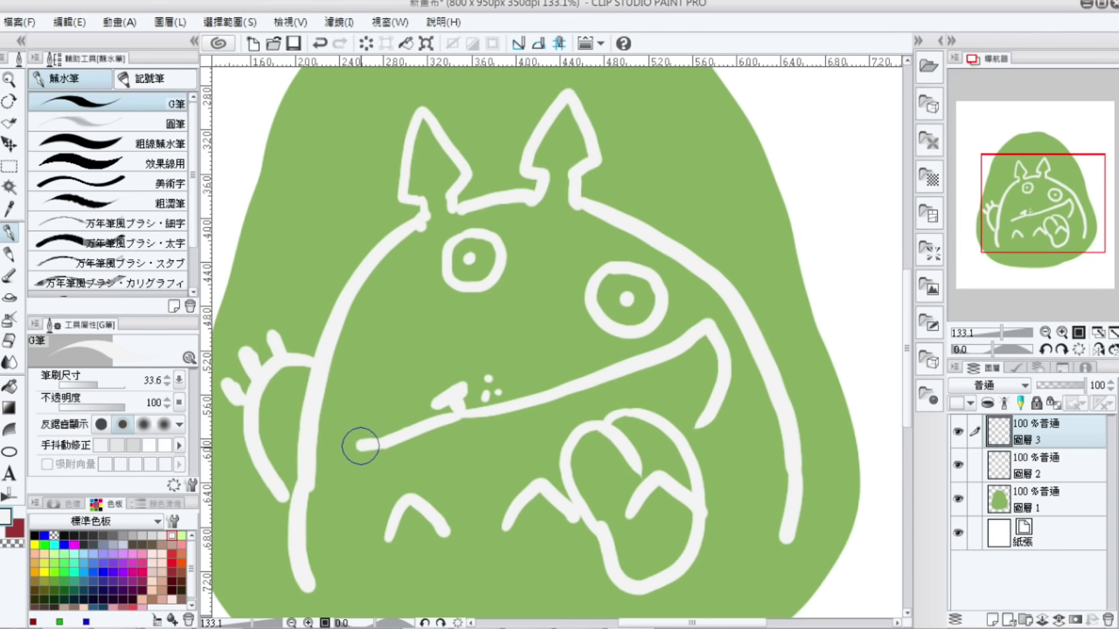
{"action": "mouse_move", "coordinate": [357, 445]}
{"action": "left_mouse_down"}
{"action": "mouse_move", "coordinate": [394, 485]}
{"action": "mouse_move", "coordinate": [489, 499]}
{"action": "mouse_move", "coordinate": [565, 482]}
{"action": "left_mouse_up"}
{"action": "left_click_drag", "start_coordinate": [678, 436], "coordinate": [705, 418]}
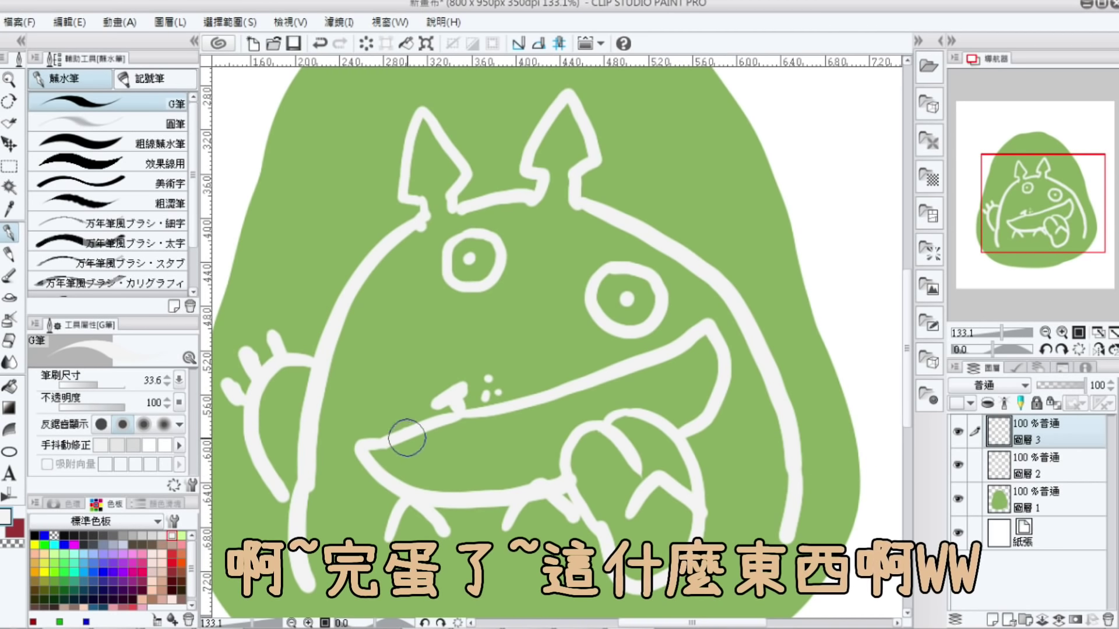
Divide the open mouth into teeth with six short, slightly slanted lines spaced from its left corner to its right corner
{"action": "left_click_drag", "start_coordinate": [405, 434], "coordinate": [419, 490]}
{"action": "left_click_drag", "start_coordinate": [460, 421], "coordinate": [481, 485]}
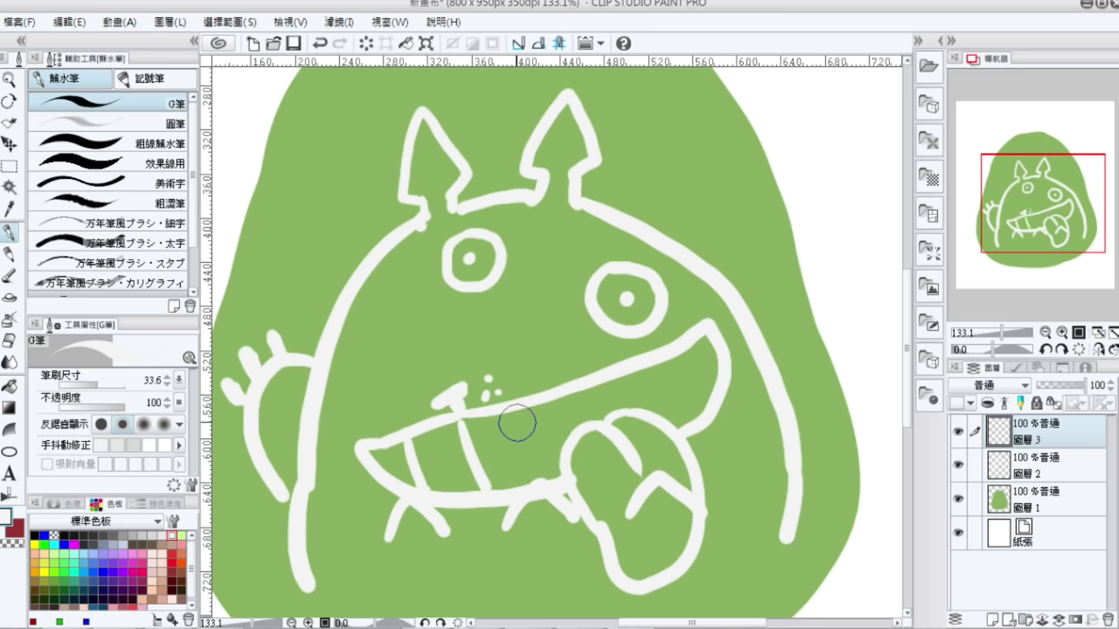
{"action": "left_click_drag", "start_coordinate": [512, 414], "coordinate": [526, 461]}
{"action": "left_click_drag", "start_coordinate": [569, 397], "coordinate": [583, 436]}
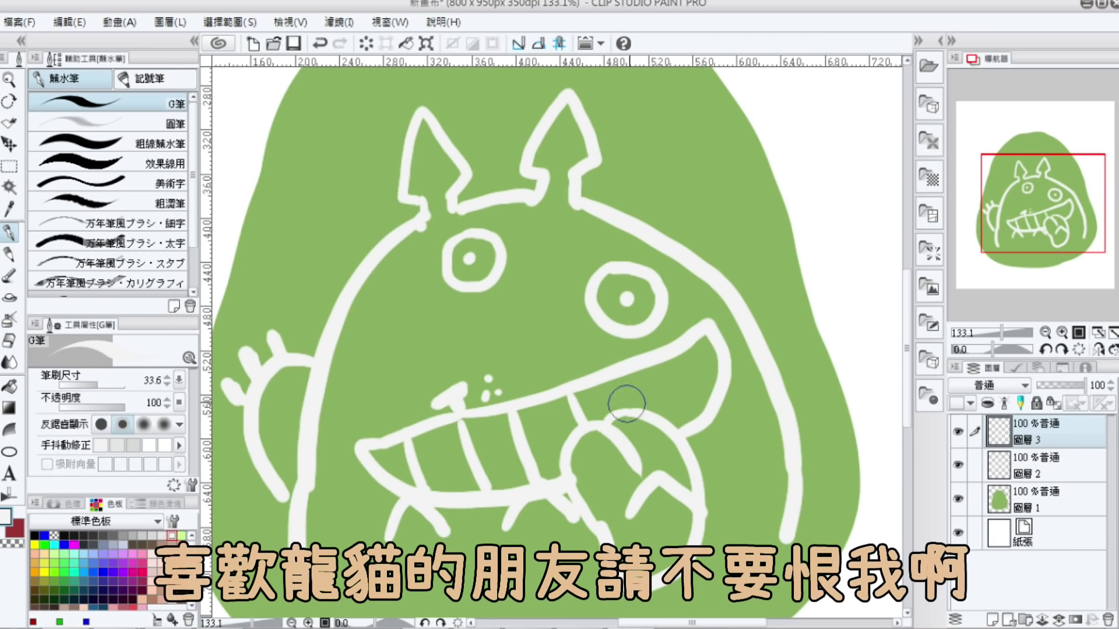
{"action": "left_click_drag", "start_coordinate": [644, 368], "coordinate": [660, 411]}
{"action": "left_click_drag", "start_coordinate": [688, 345], "coordinate": [707, 398]}
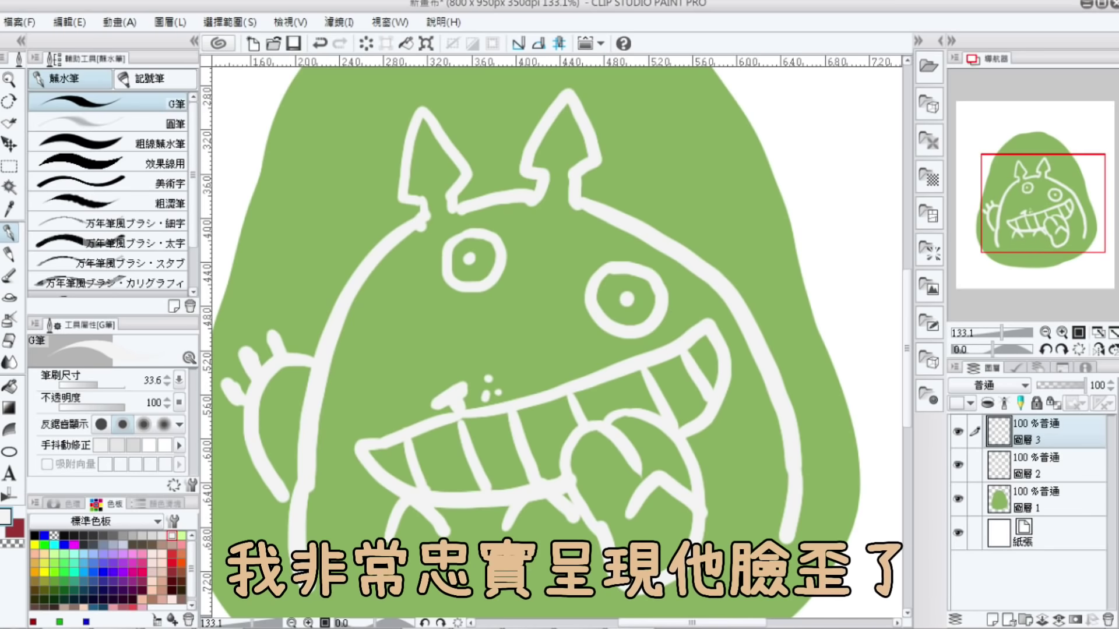
Erase all the belly chevrons overlapping the mouth and tongue on layer 圖層 2
{"action": "left_click", "coordinate": [1049, 466]}
{"action": "key", "text": "e"}
{"action": "mouse_move", "coordinate": [627, 509]}
{"action": "left_mouse_down"}
{"action": "mouse_move", "coordinate": [655, 477]}
{"action": "mouse_move", "coordinate": [670, 482]}
{"action": "mouse_move", "coordinate": [675, 500]}
{"action": "mouse_move", "coordinate": [641, 517]}
{"action": "mouse_move", "coordinate": [535, 478]}
{"action": "mouse_move", "coordinate": [578, 526]}
{"action": "mouse_move", "coordinate": [565, 502]}
{"action": "mouse_move", "coordinate": [392, 543]}
{"action": "left_mouse_up"}
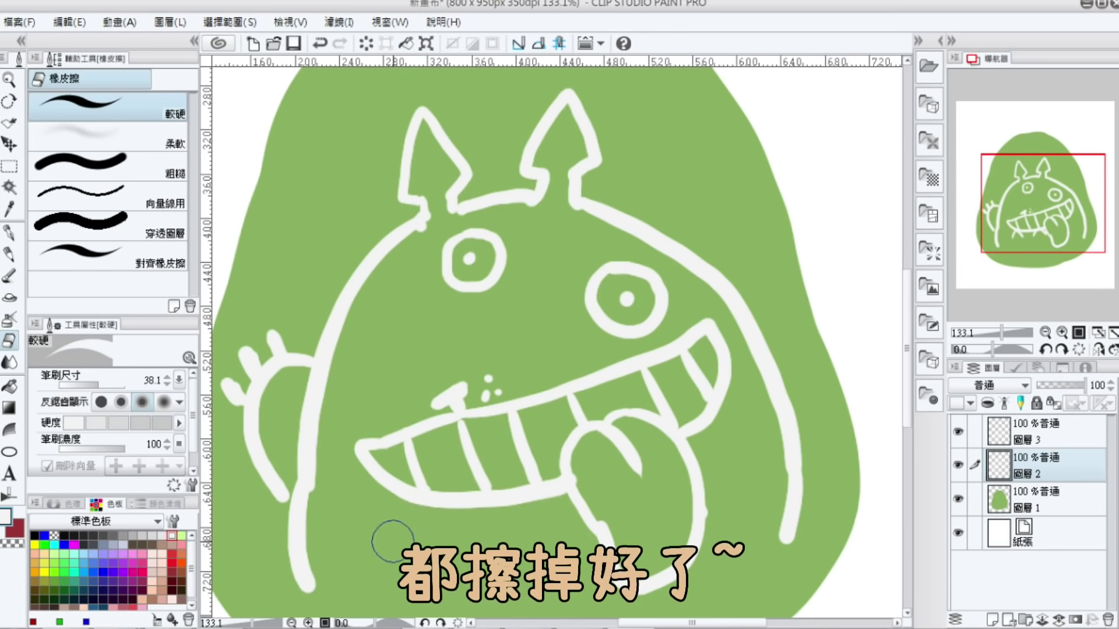
Draw two small arched belly chevrons with the G-pen on layer 圖層 3, below the mouth and left of the tongue
{"action": "left_click", "coordinate": [8, 232]}
{"action": "left_click", "coordinate": [1035, 432]}
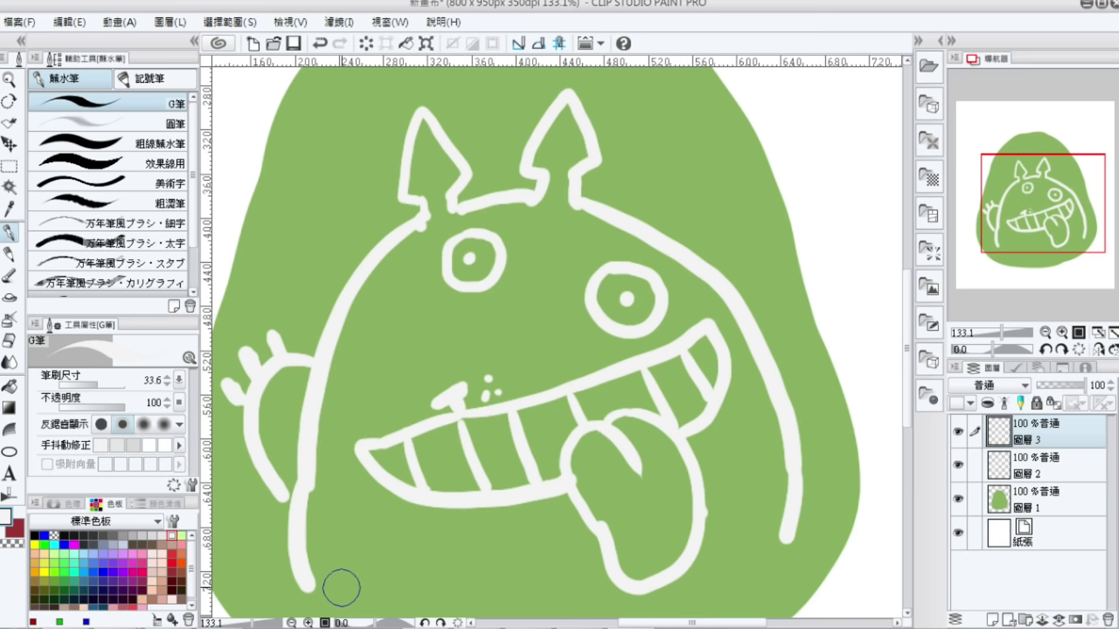
{"action": "left_click_drag", "start_coordinate": [352, 585], "coordinate": [394, 585]}
{"action": "mouse_move", "coordinate": [490, 596]}
{"action": "left_mouse_down"}
{"action": "mouse_move", "coordinate": [522, 545]}
{"action": "mouse_move", "coordinate": [549, 585]}
{"action": "mouse_move", "coordinate": [598, 537]}
{"action": "mouse_move", "coordinate": [622, 556]}
{"action": "mouse_move", "coordinate": [624, 544]}
{"action": "left_mouse_up"}
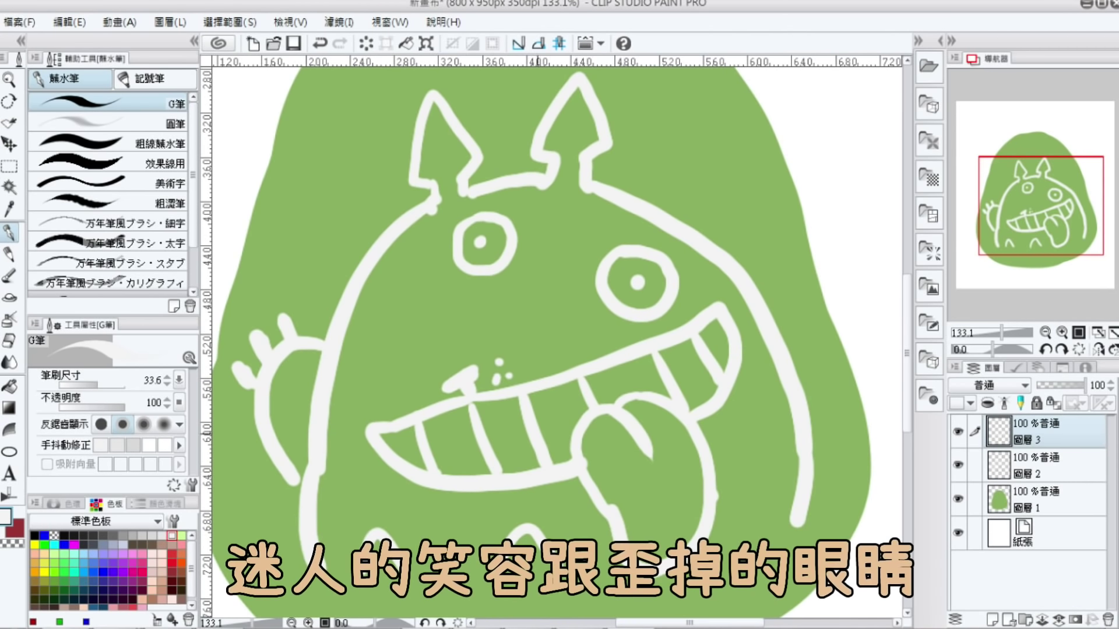
Draw two whiskers sticking out from each side of the head across the body outline
{"action": "mouse_move", "coordinate": [623, 451]}
{"action": "left_mouse_down"}
{"action": "mouse_move", "coordinate": [620, 465]}
{"action": "mouse_move", "coordinate": [605, 462]}
{"action": "left_mouse_up"}
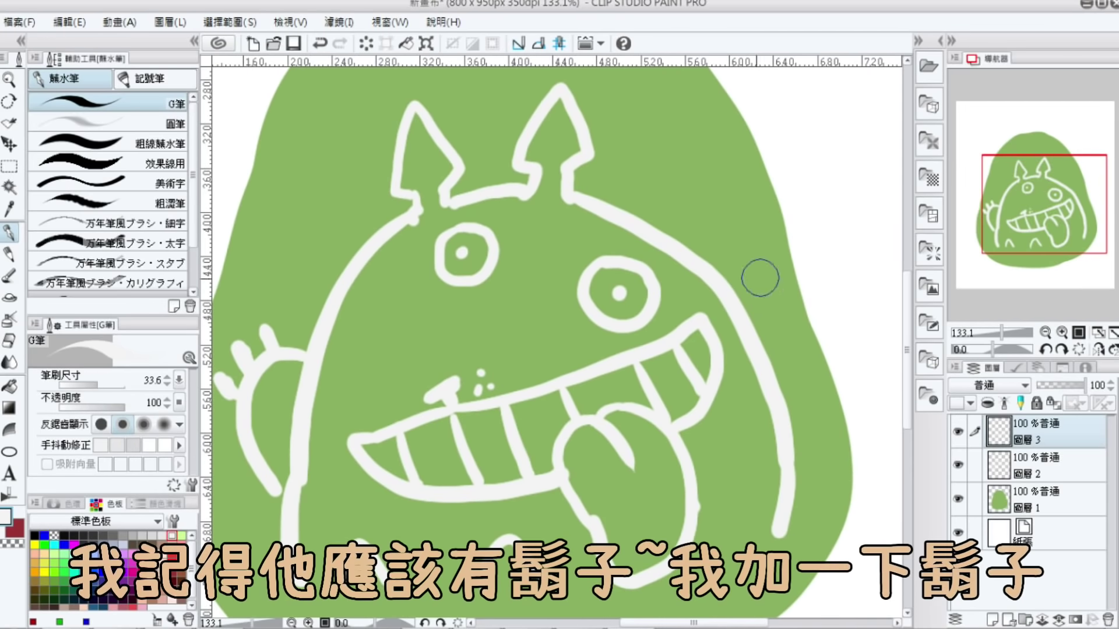
{"action": "mouse_move", "coordinate": [689, 284]}
{"action": "left_mouse_down"}
{"action": "mouse_move", "coordinate": [733, 241]}
{"action": "mouse_move", "coordinate": [780, 289]}
{"action": "left_mouse_up"}
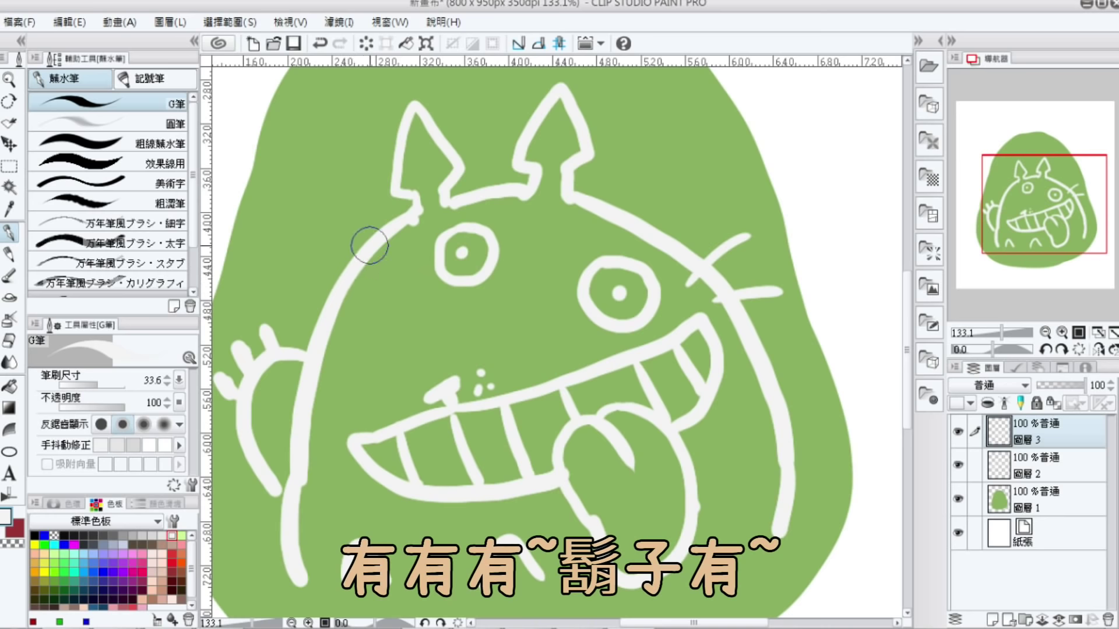
{"action": "mouse_move", "coordinate": [367, 239]}
{"action": "left_mouse_down"}
{"action": "mouse_move", "coordinate": [337, 213]}
{"action": "mouse_move", "coordinate": [273, 249]}
{"action": "left_mouse_up"}
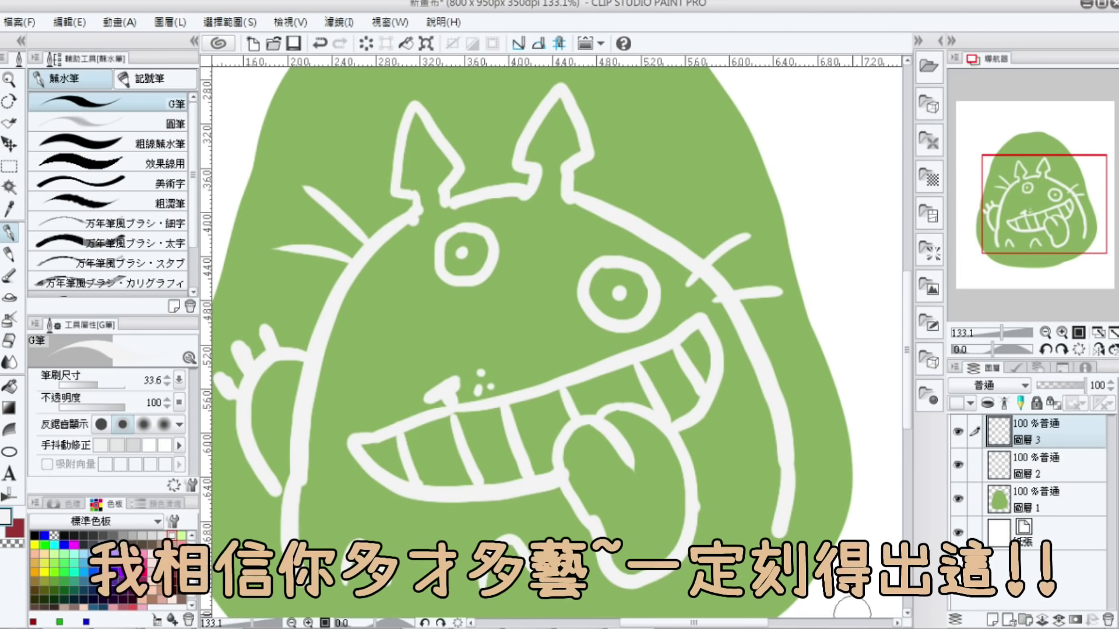
{"action": "scroll", "coordinate": [852, 612], "scroll_direction": "down", "scroll_amount": 1}
{"action": "left_click_drag", "start_coordinate": [814, 563], "coordinate": [756, 516]}
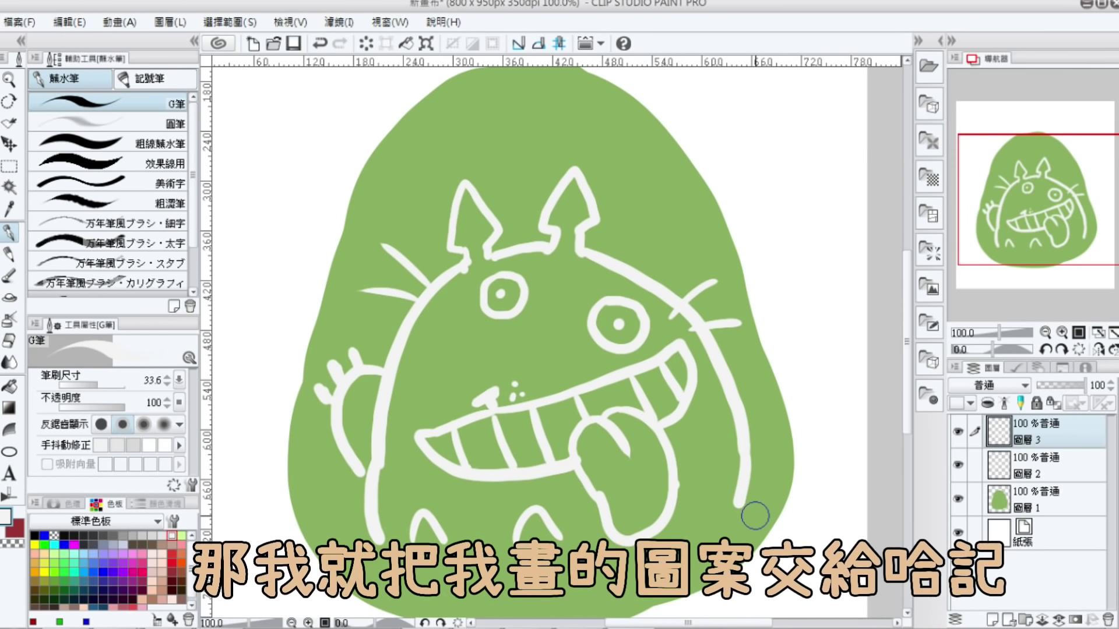